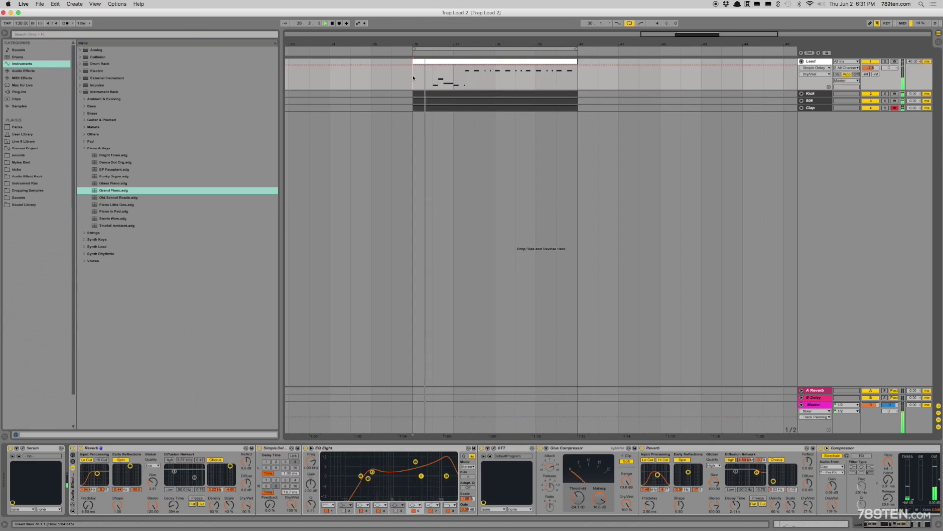
Step: Bypass the Audio Effect Rack on the Lead track, solo the track and listen to the dry loop
key("space")
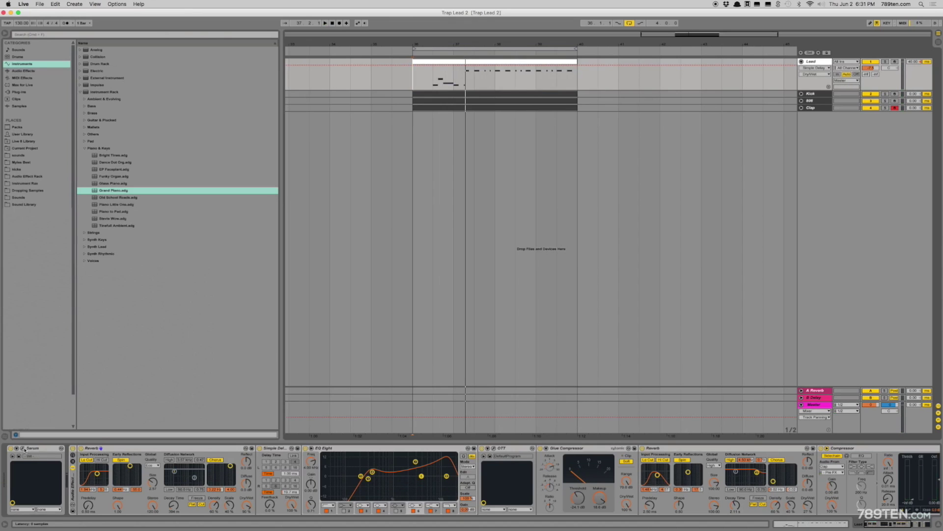
scroll(597, 500, "right", 5)
scroll(597, 500, "left", 5)
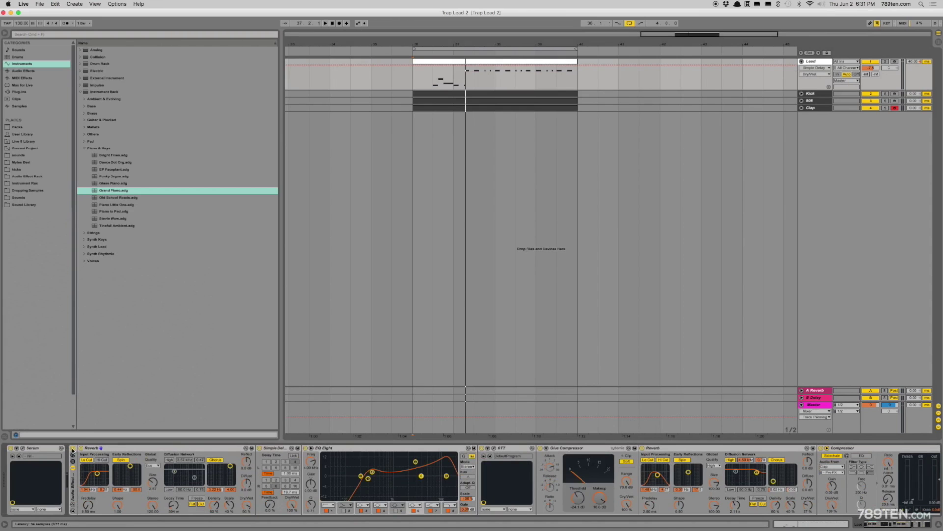
left_click(73, 448)
key("space")
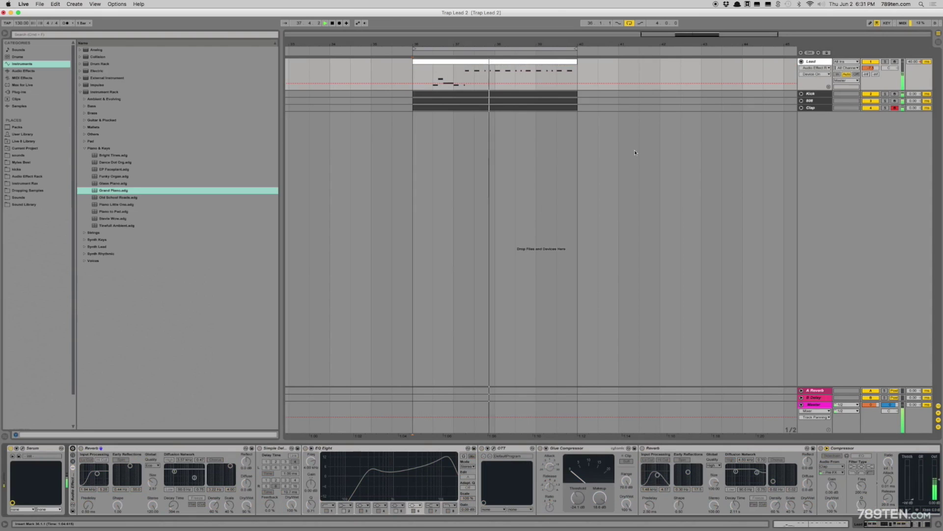
left_click(885, 62)
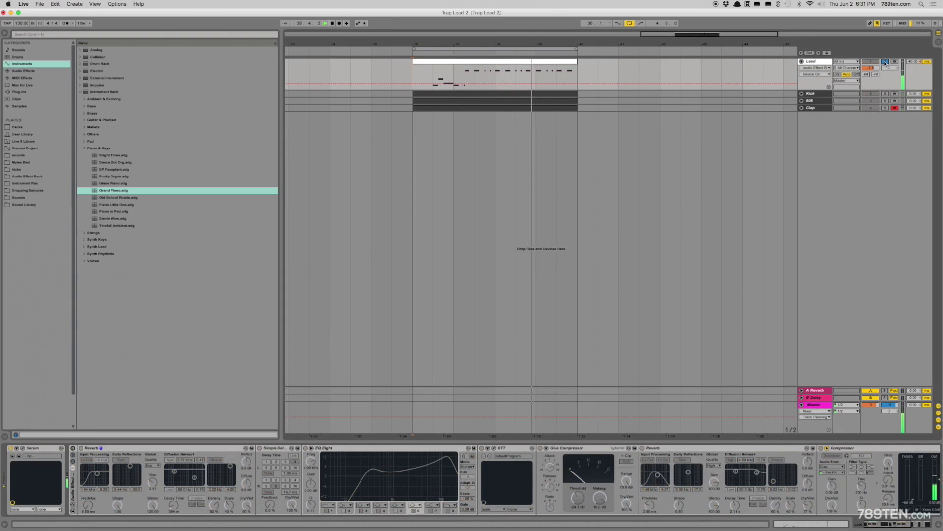
key("space")
Step: Open the Serum instrument of the Lead track and display its Envelope 1 settings
left_click(449, 49)
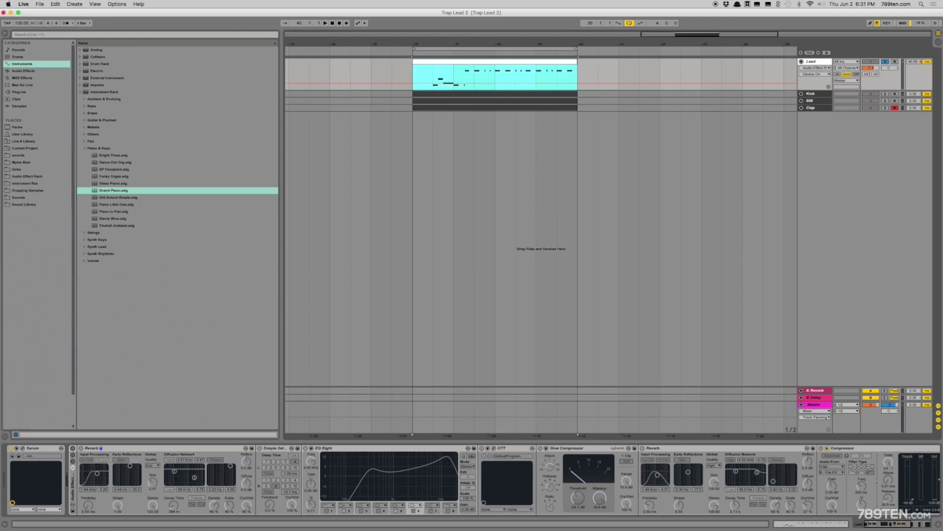
left_click(22, 448)
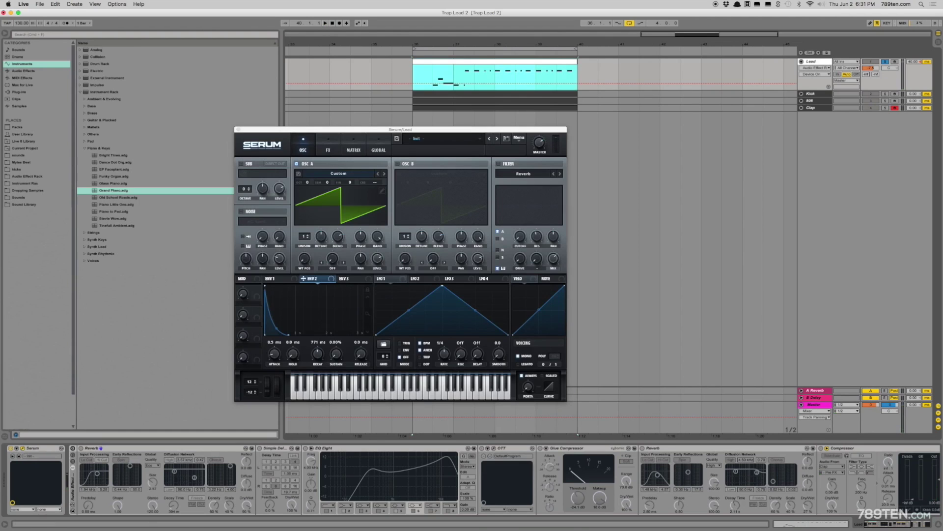
left_click(279, 280)
left_click(279, 281)
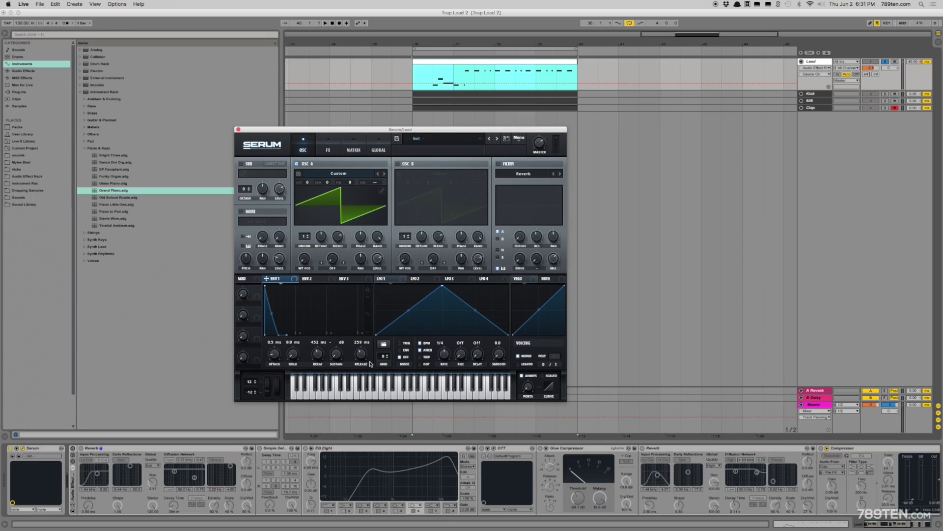
Step: Re-enable the Audio Effect Rack and switch off each device inside it: both Reverbs, Simple Delay, EQ Eight, OTT, Glue Compressor and both Compressors
left_click(448, 70)
left_click(73, 450)
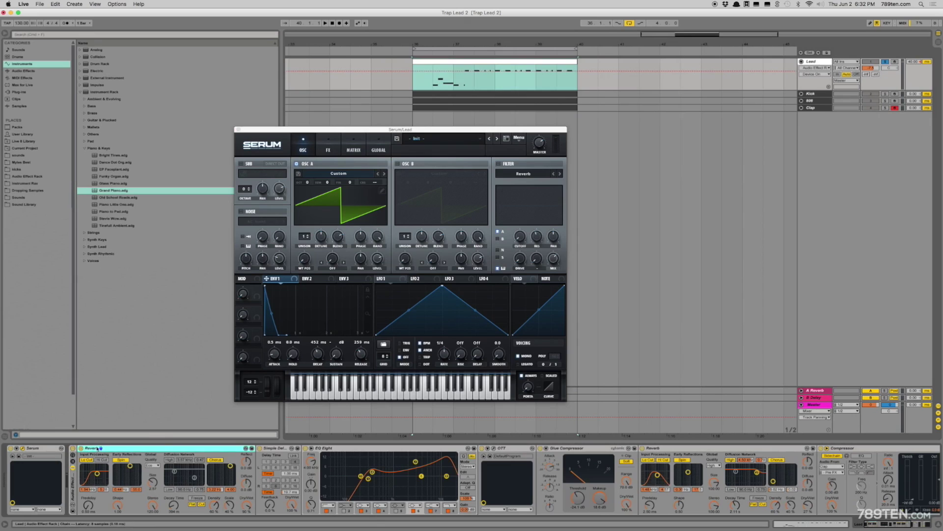
left_click(259, 449)
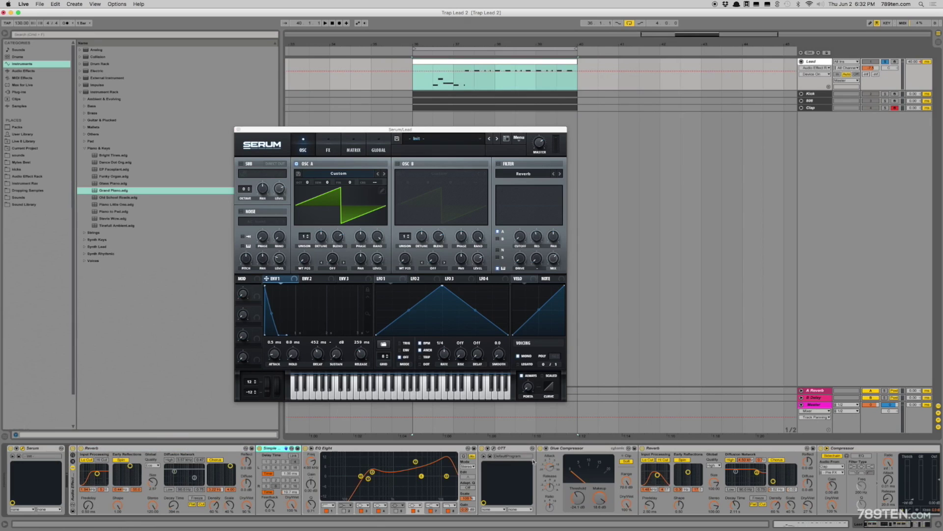
left_click(259, 448)
left_click(306, 448)
left_click(482, 448)
left_click(540, 449)
left_click(643, 448)
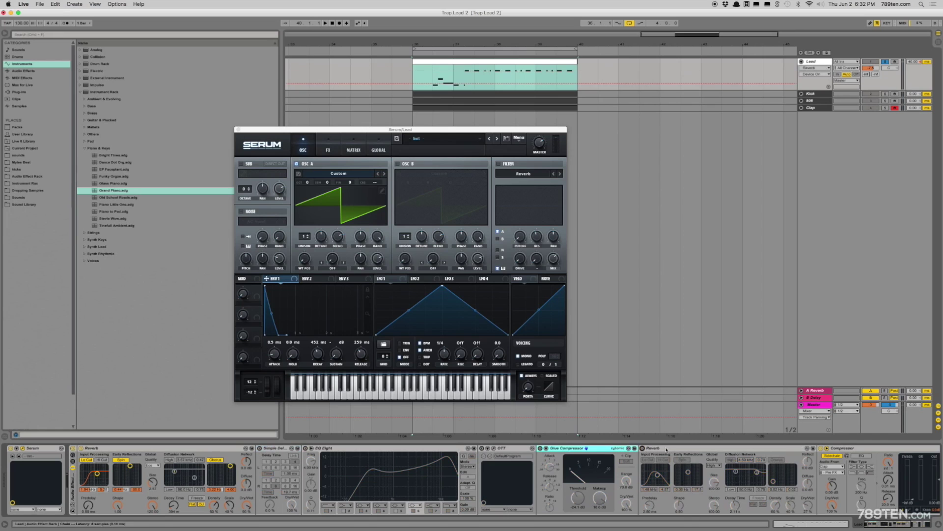
left_click(827, 448)
scroll(816, 471, "right", 5)
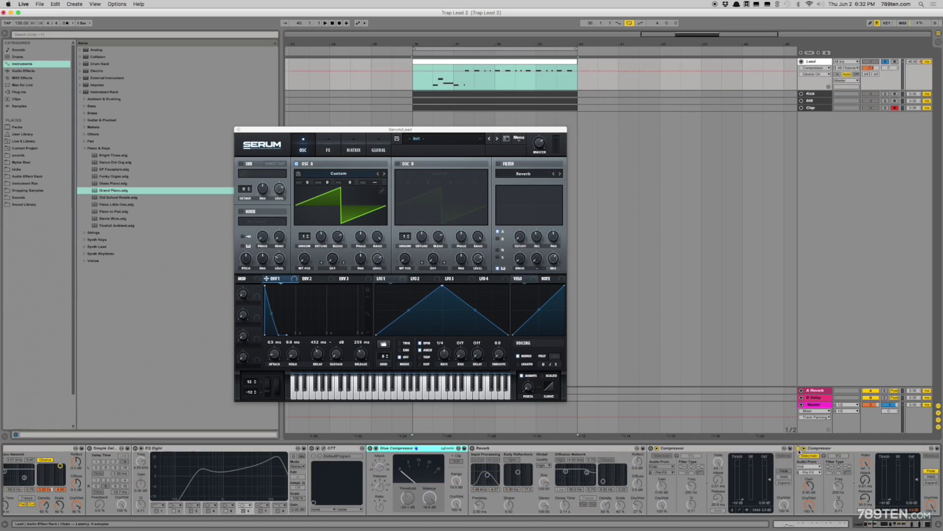
left_click(798, 448)
scroll(792, 461, "right", 5)
scroll(626, 490, "left", 5)
scroll(626, 490, "left", 5)
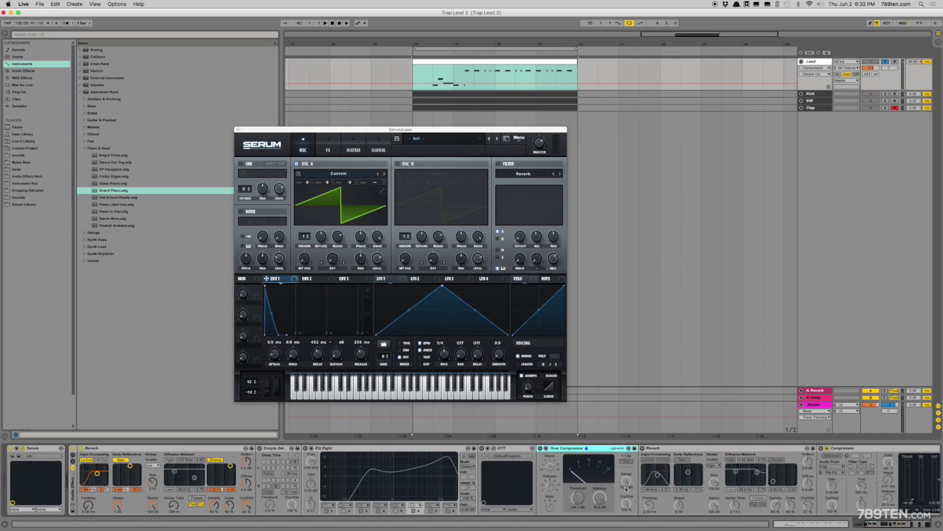
left_click(81, 449)
Step: Play the dry lead loop and turn on the first Reverb to hear what it adds
key("space")
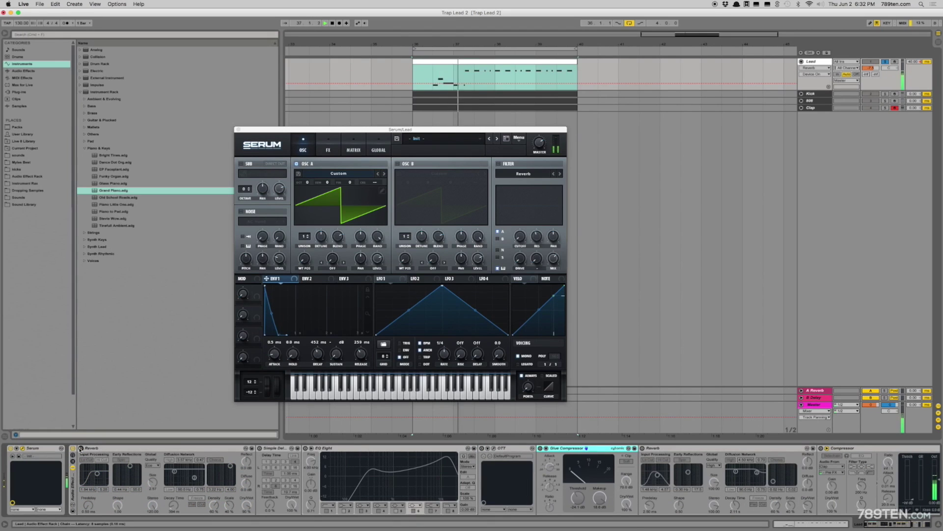
left_click(81, 448)
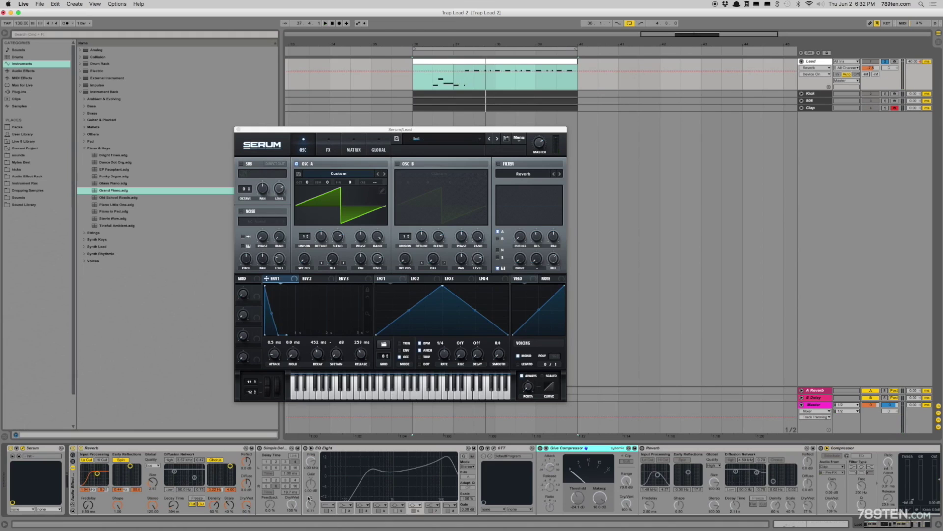
key("space")
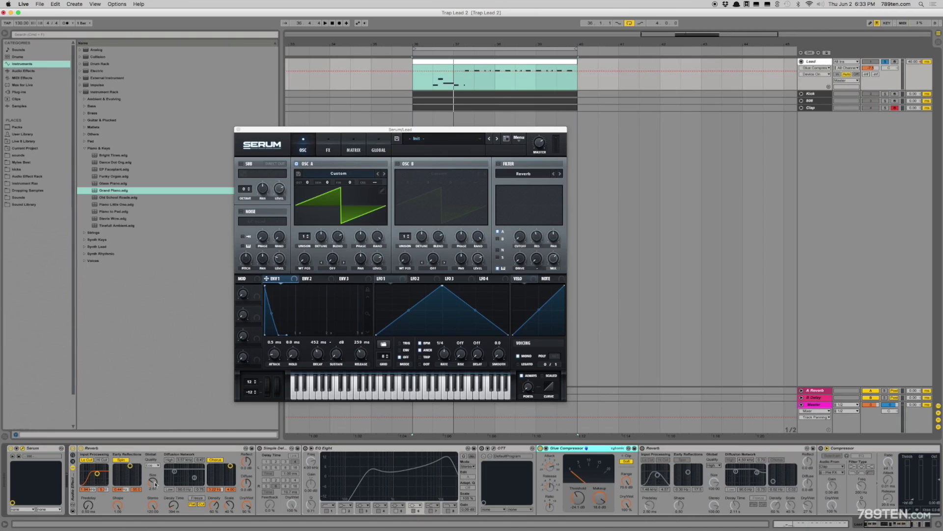
Step: Try a different decay time and predelay on the first Reverb during playback, and undo these changes
left_click_drag(173, 504, 174, 491)
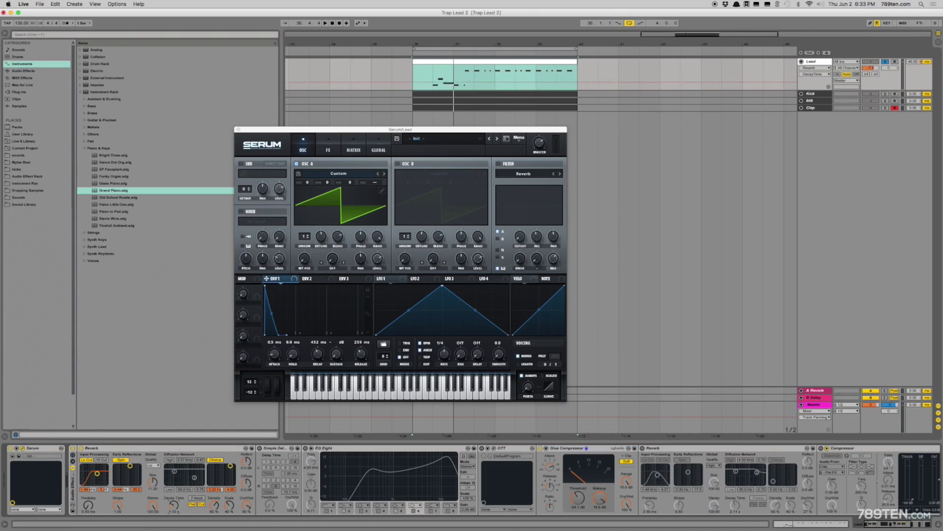
left_click_drag(89, 503, 88, 497)
key("space")
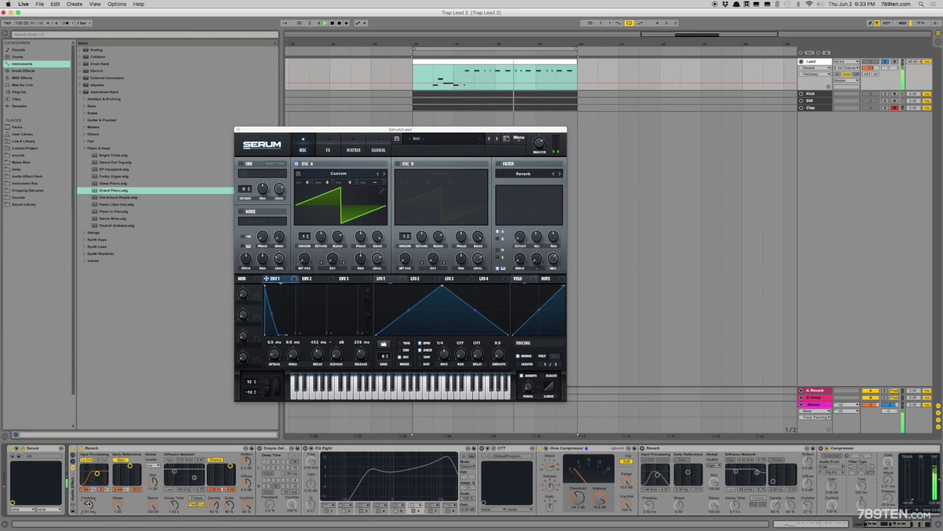
key("super+z")
key("super+z")
key("super+z")
key("space")
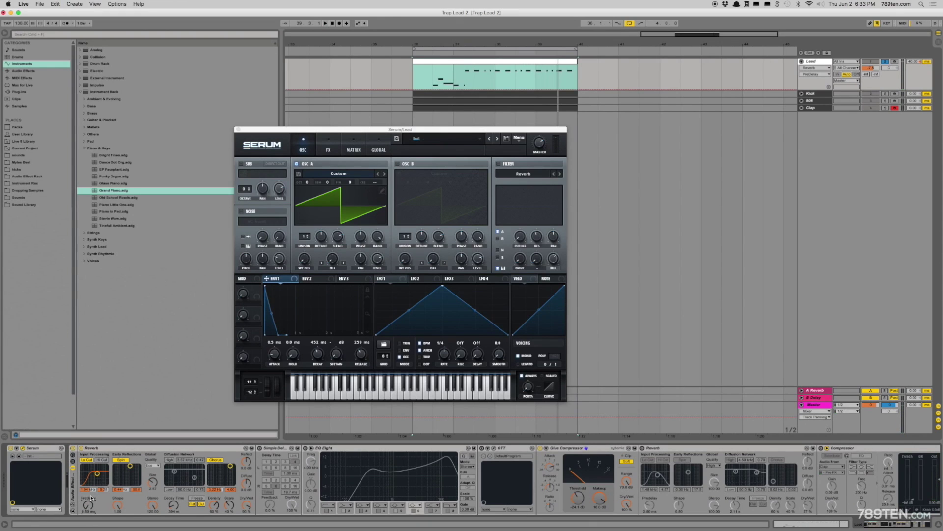
Step: Turn on Simple Delay after the first Reverb and play the lead loop through it
left_click(163, 454)
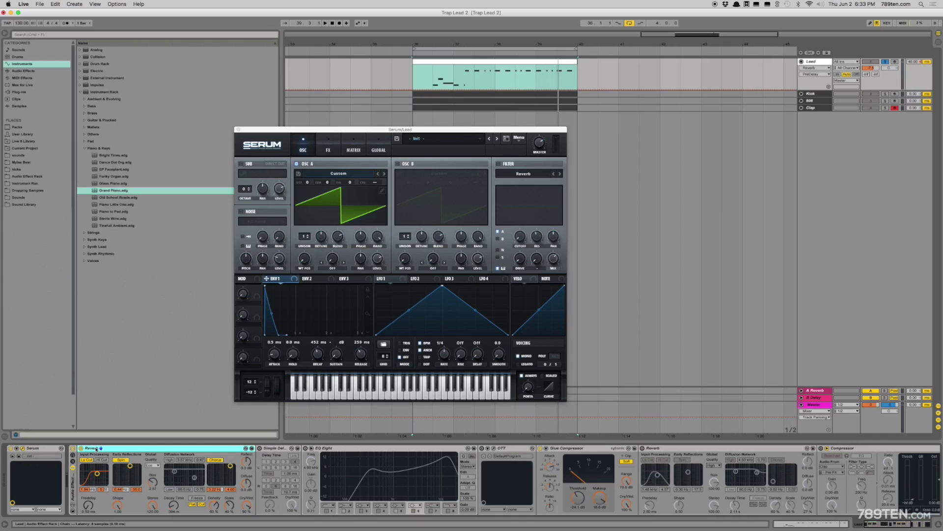
left_click(262, 449)
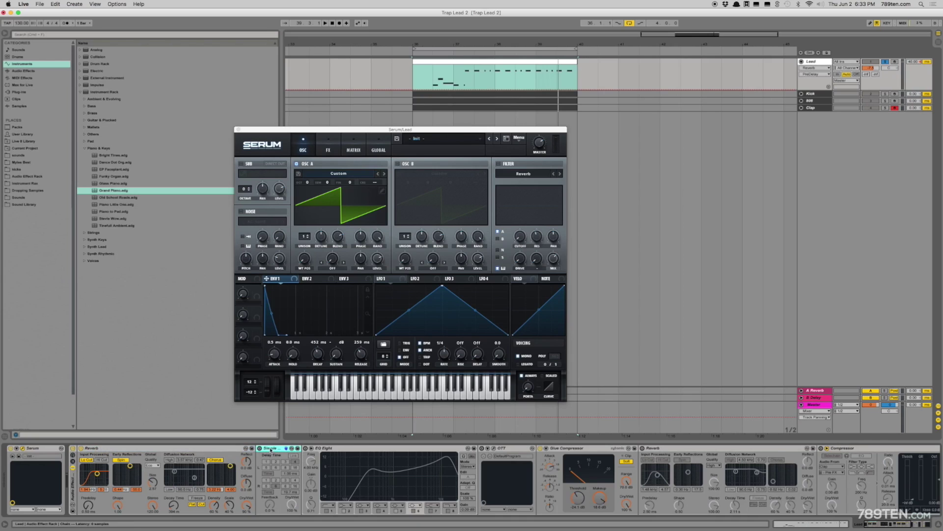
left_click(570, 448)
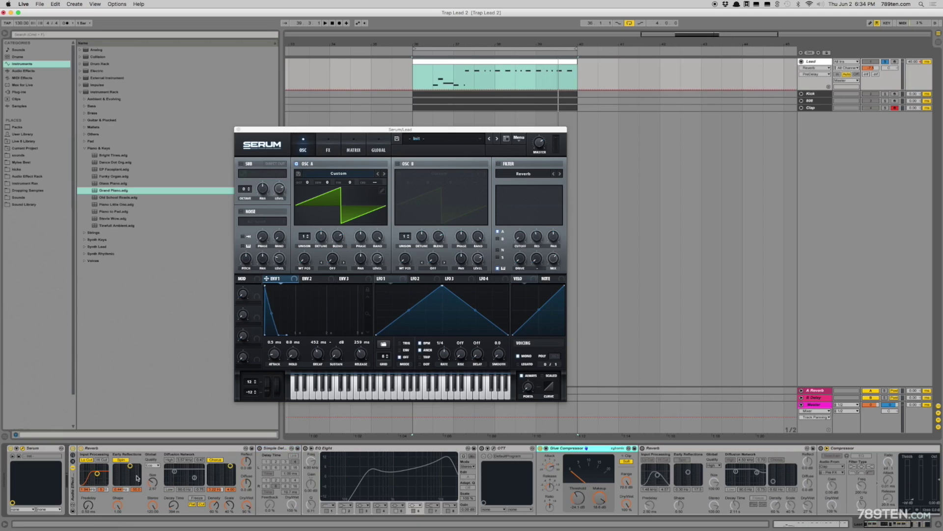
left_click(269, 449)
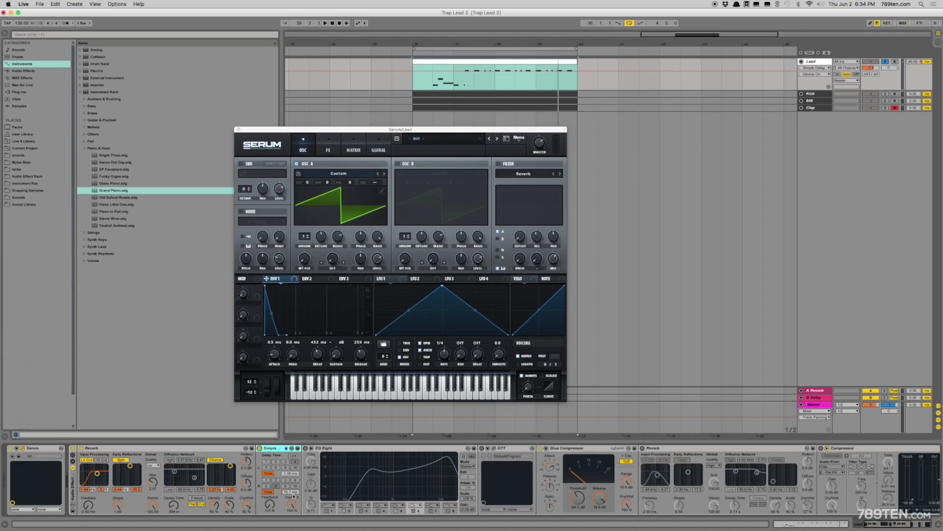
left_click(260, 448)
key("space")
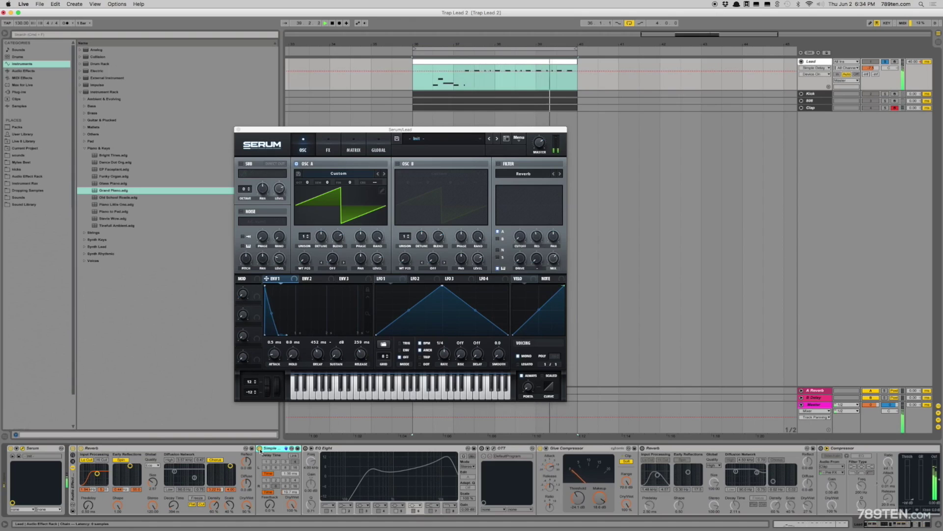
key("space")
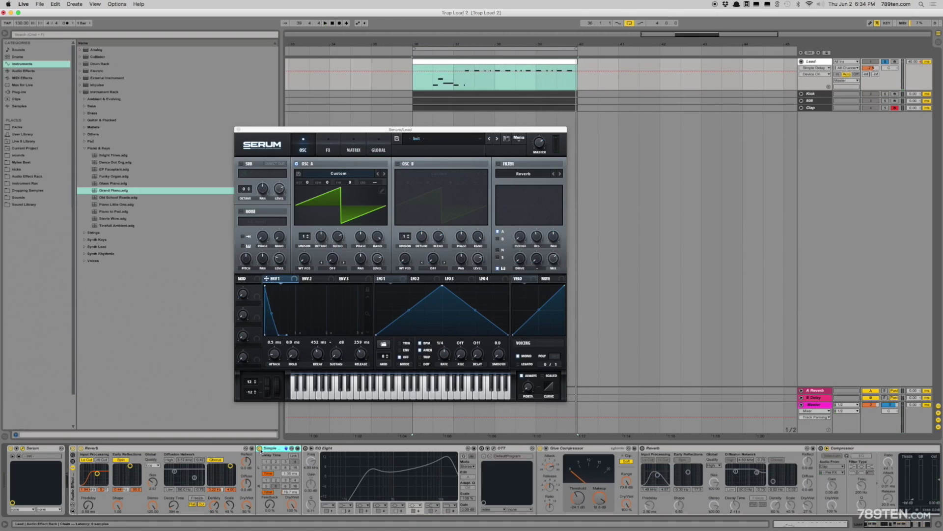
Step: Turn on EQ Eight and compare the lead loop with EQ band 4 off and on
left_click(305, 448)
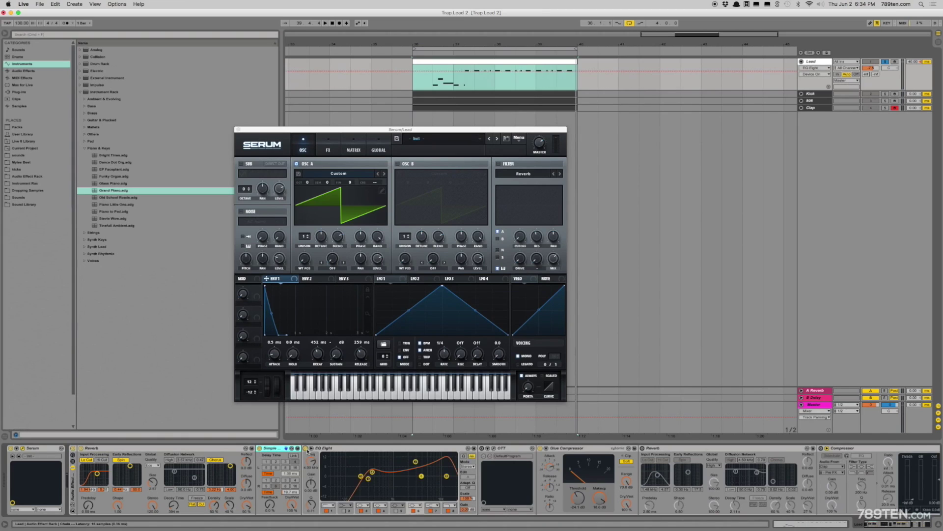
left_click(360, 476)
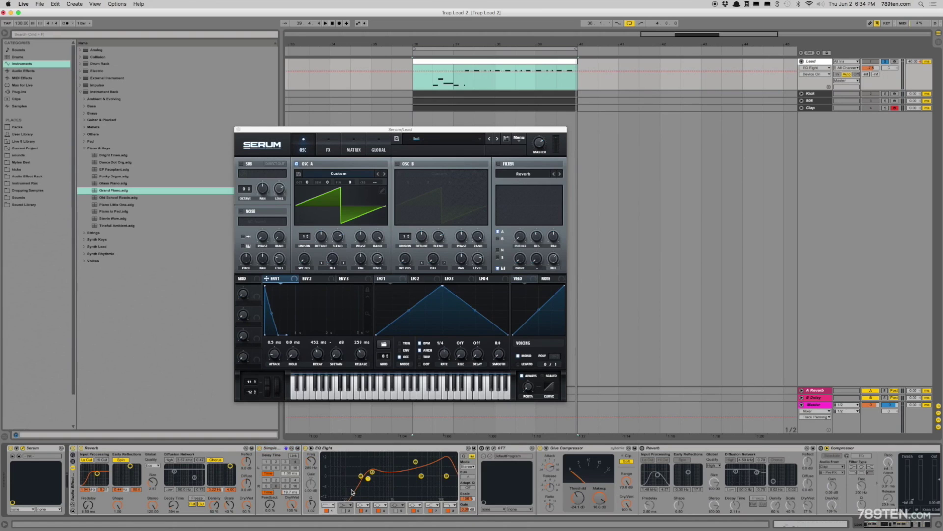
left_click(372, 473)
left_click(379, 511)
left_click(379, 511)
key("space")
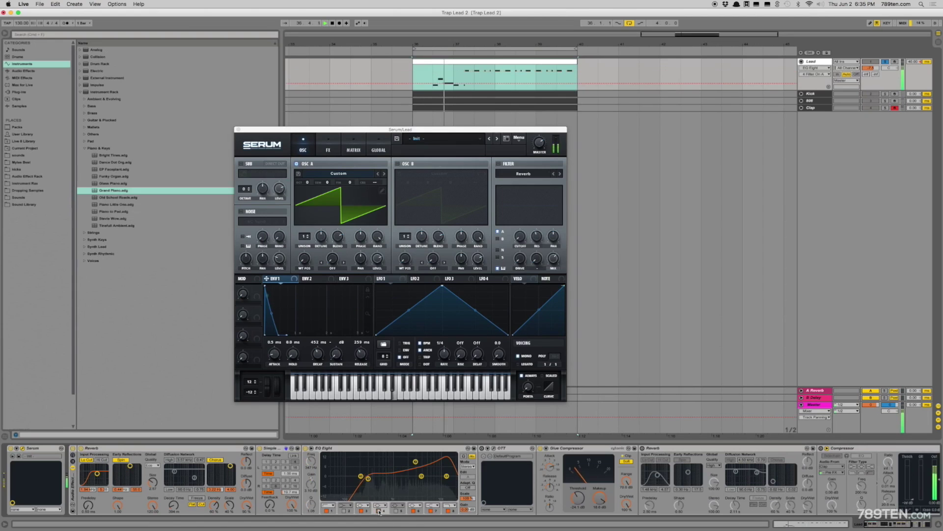
left_click(379, 511)
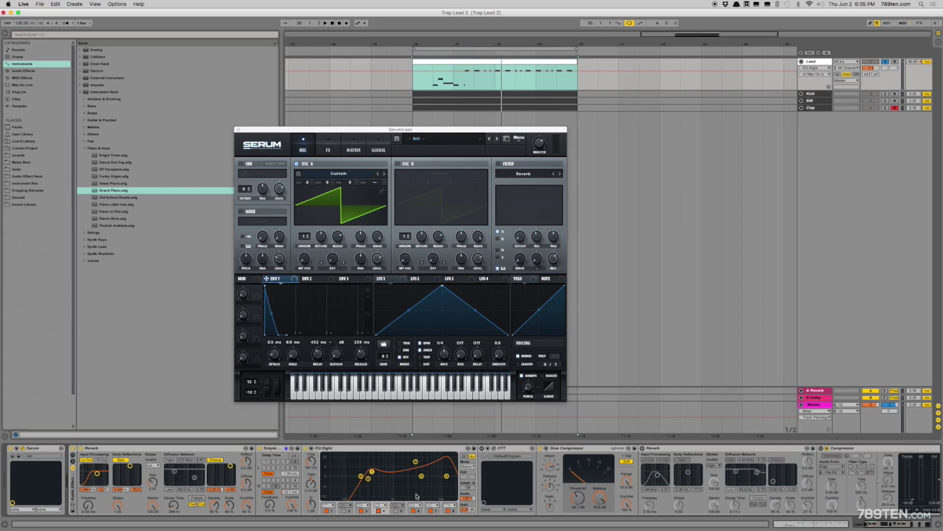
Step: Switch off EQ Eight bands 7 and 8 and turn each back on during playback to compare the high end
left_click(431, 511)
left_click(453, 512)
left_click(430, 511)
left_click(447, 511)
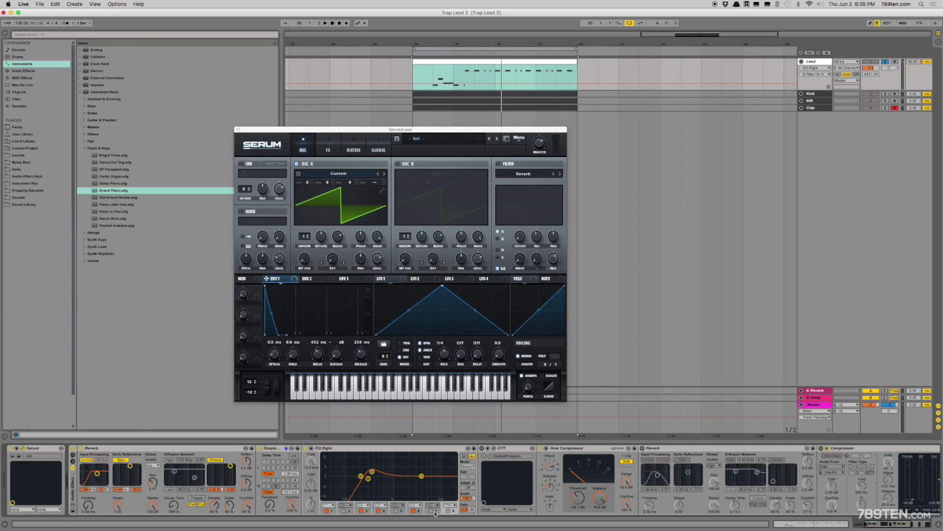
key("space")
left_click(430, 511)
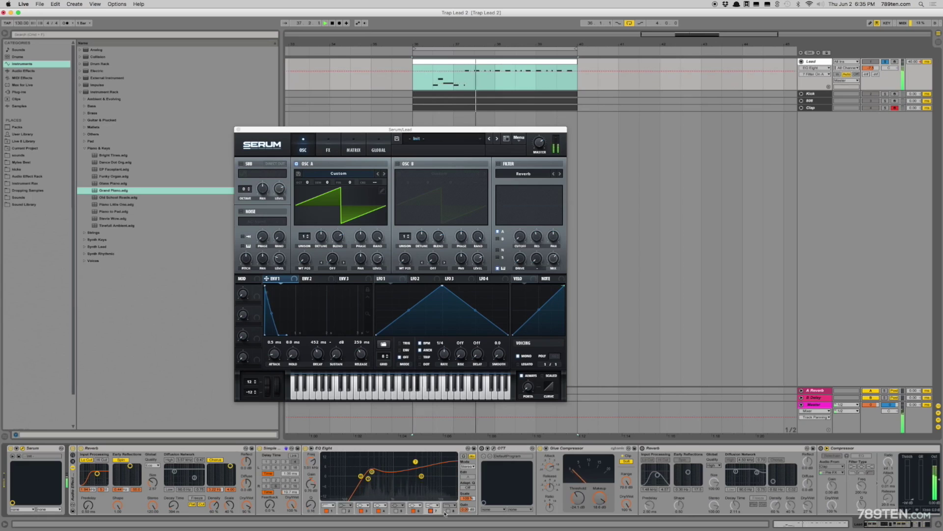
left_click(448, 512)
key("space")
left_click(437, 513)
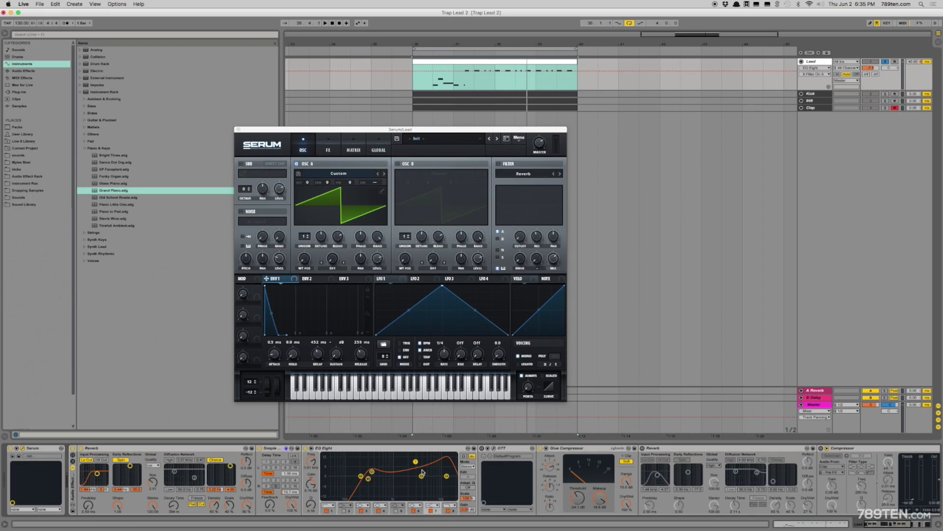
Step: Turn on OTT and compare its effect on the lead loop during playback
left_click(482, 448)
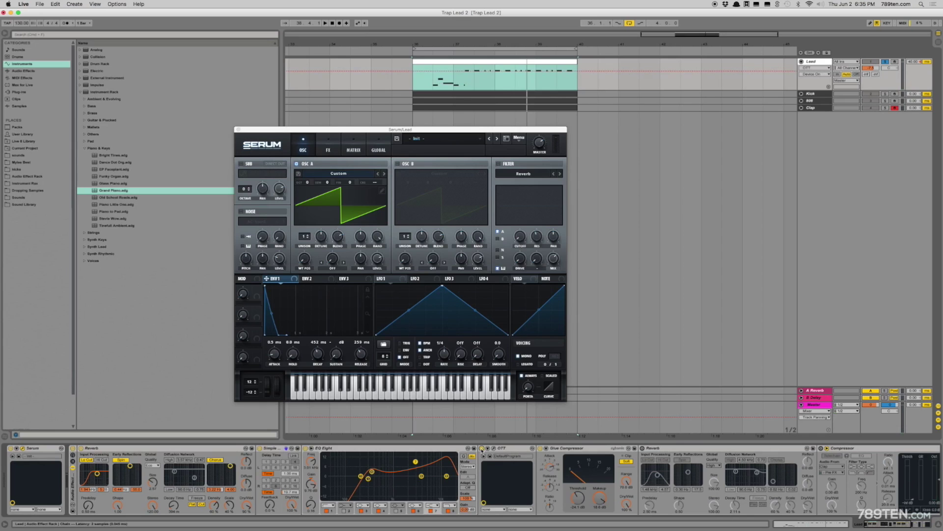
key("space")
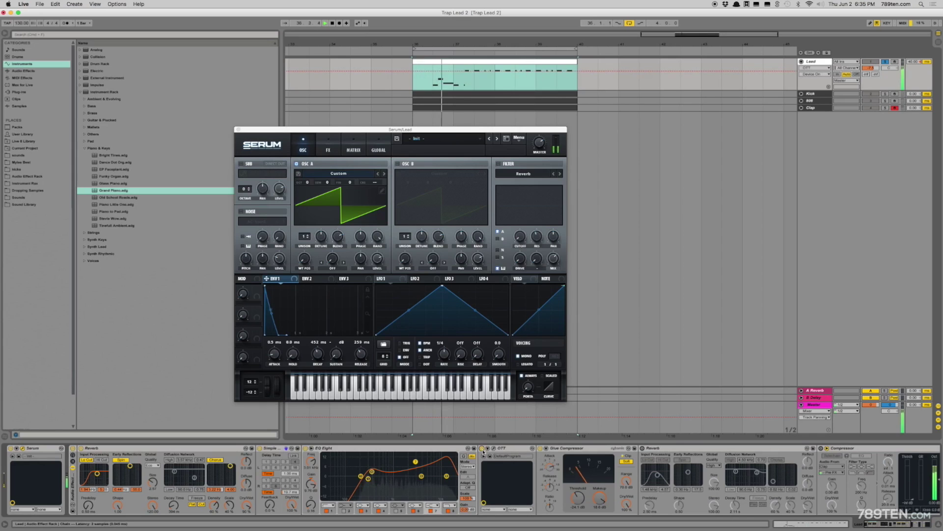
left_click(482, 448)
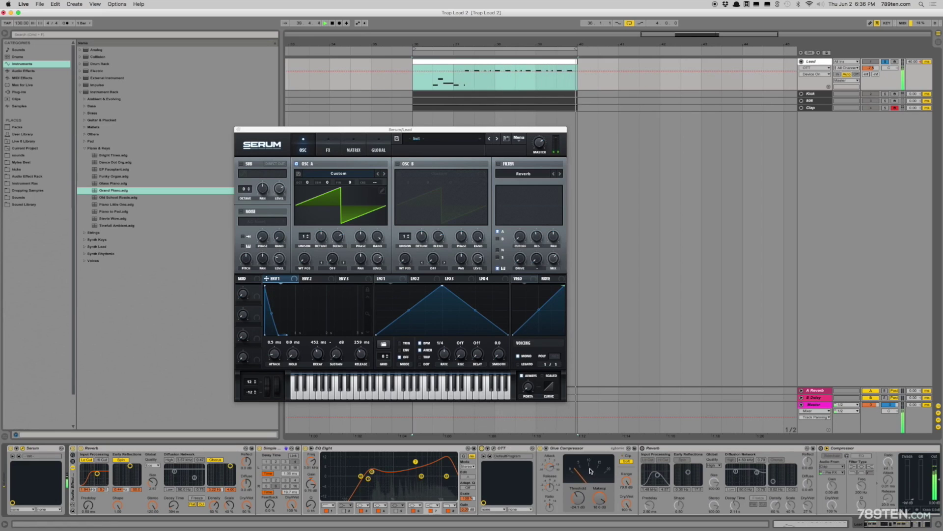
scroll(592, 465, "right", 3)
scroll(591, 470, "right", 1)
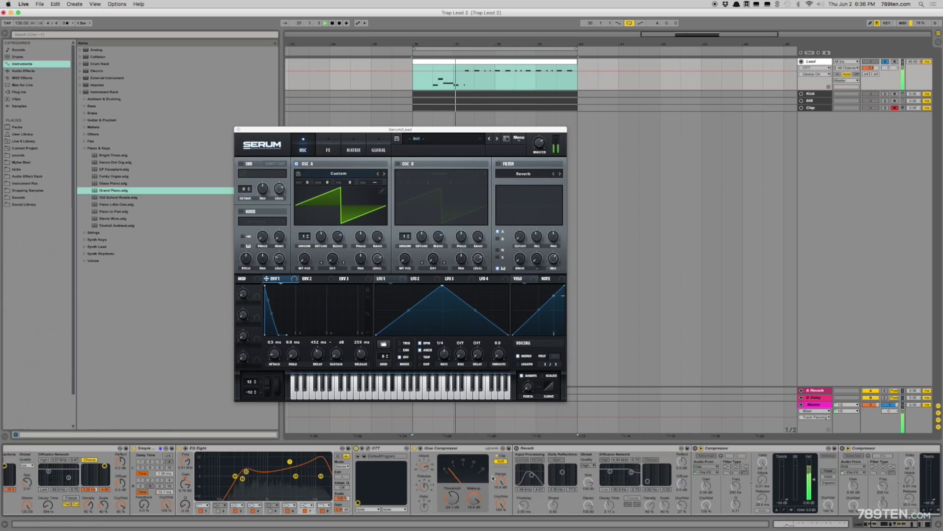
Step: Turn on the second Reverb, after the Glue Compressor, and compare its settings with those of the first Reverb
scroll(462, 475, "right", 4)
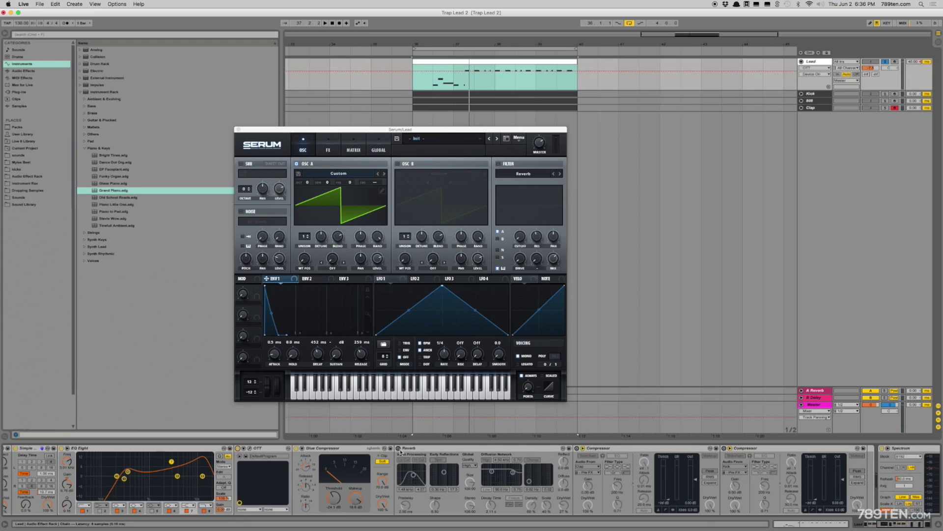
left_click(399, 449)
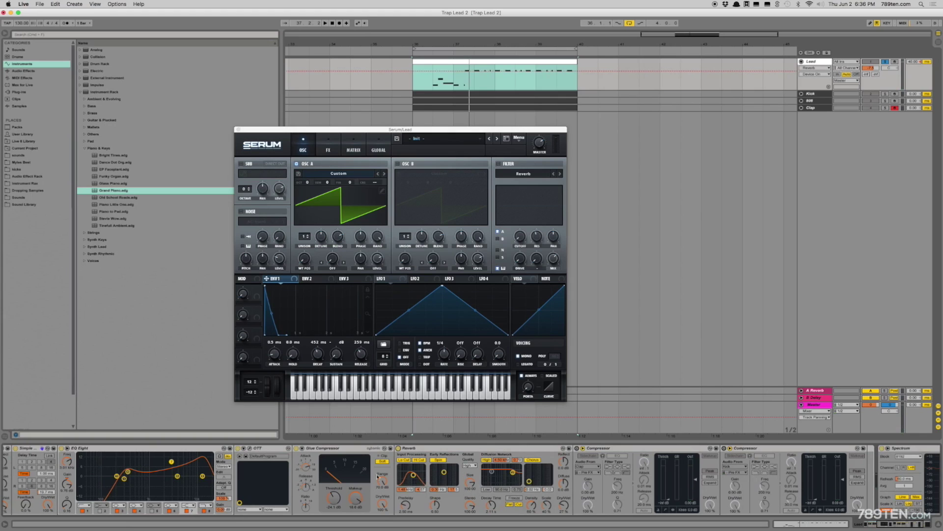
scroll(319, 477, "left", 5)
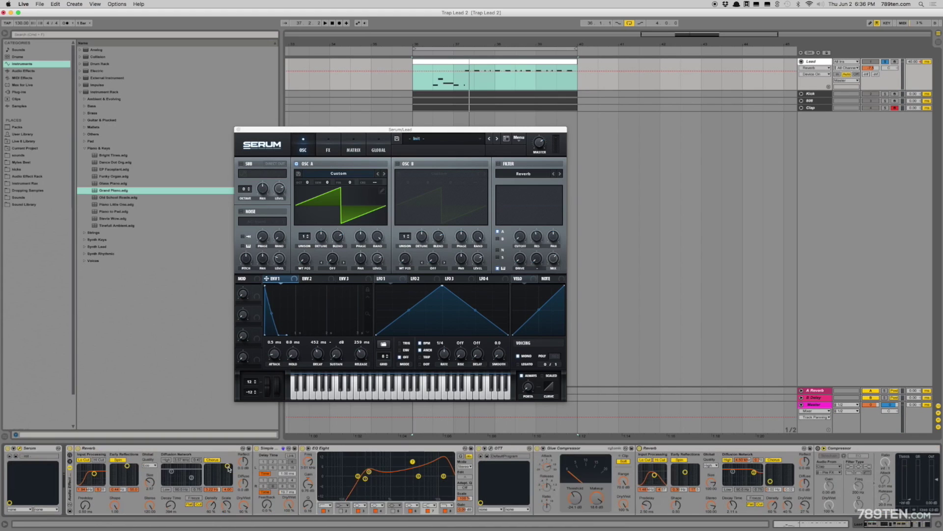
scroll(522, 479, "right", 3)
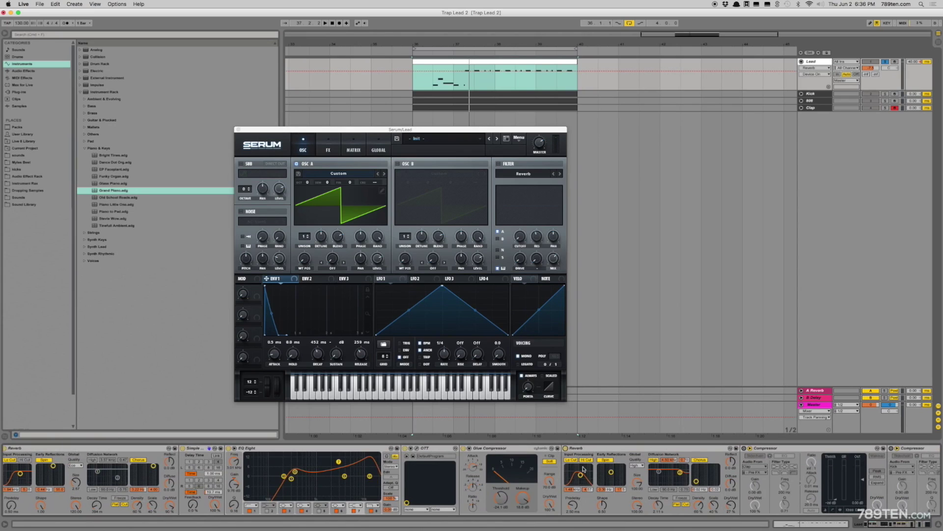
left_click(663, 451)
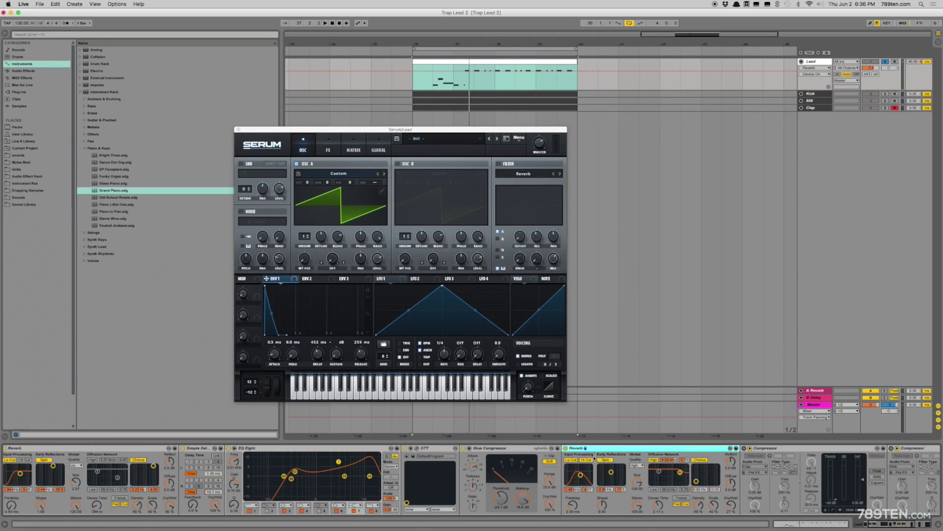
Step: Unsolo the Lead track and compare the second Reverb off and on while the full beat plays
left_click(566, 448)
left_click(566, 448)
left_click(434, 77)
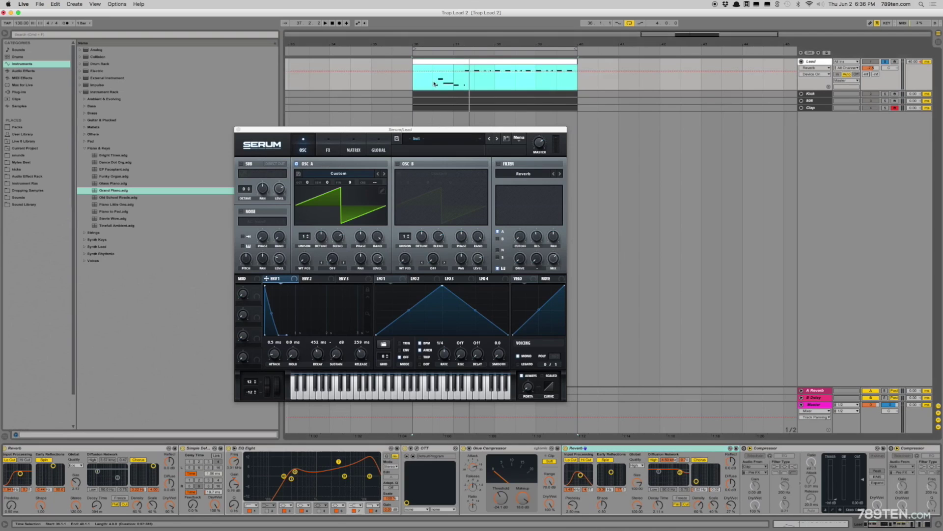
left_click(884, 63)
key("space")
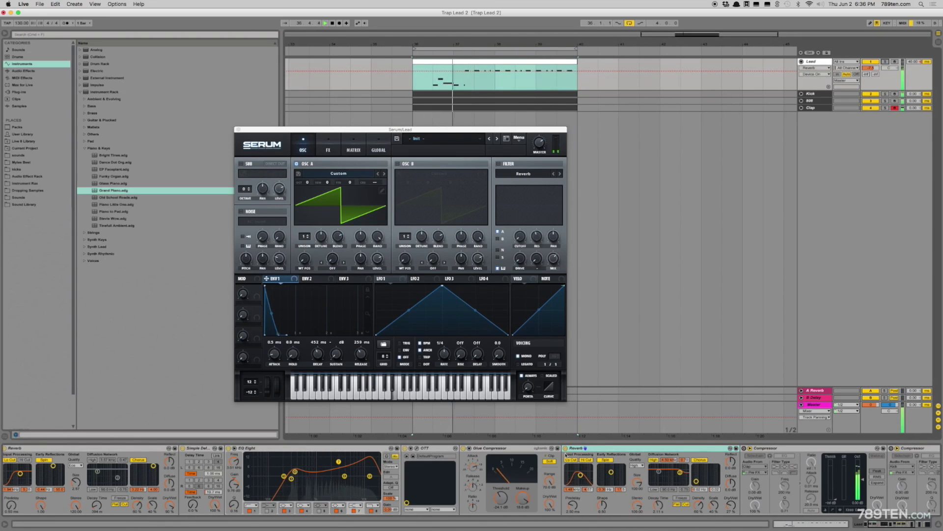
left_click(566, 448)
left_click(566, 448)
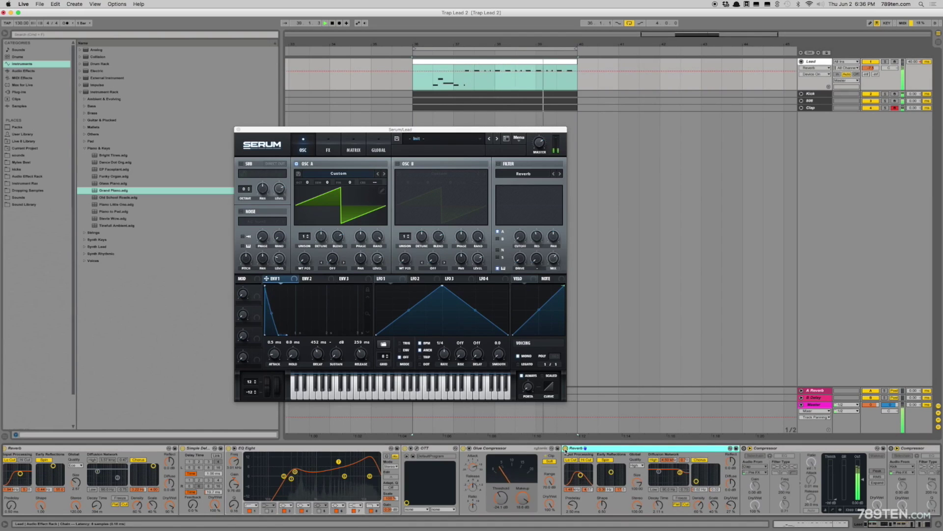
key("space")
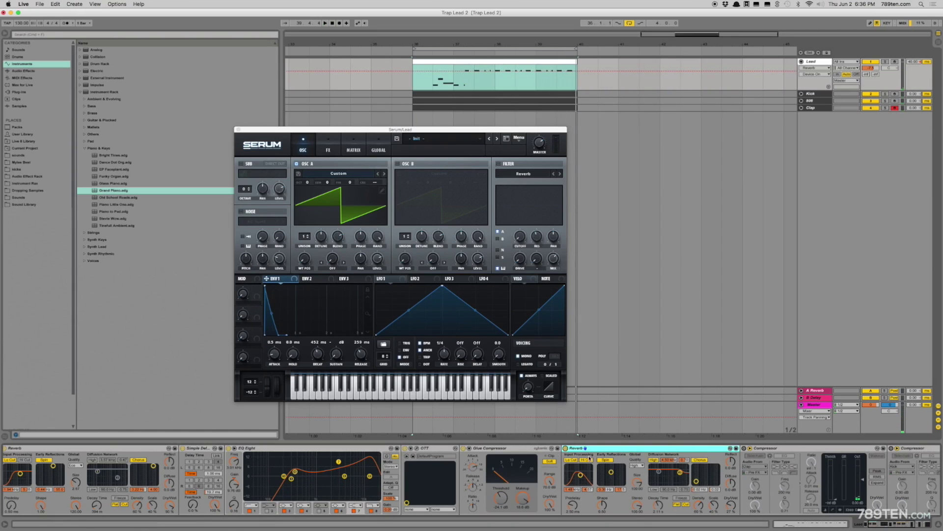
Step: Turn on the first sidechain Compressor after the second Reverb and look at the Clap track's devices
scroll(651, 450, "right", 5)
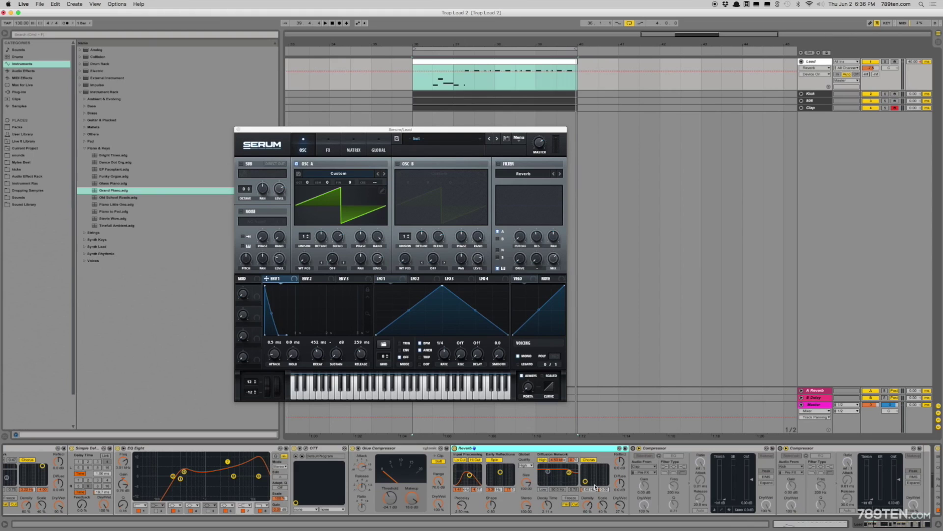
scroll(594, 486, "right", 7)
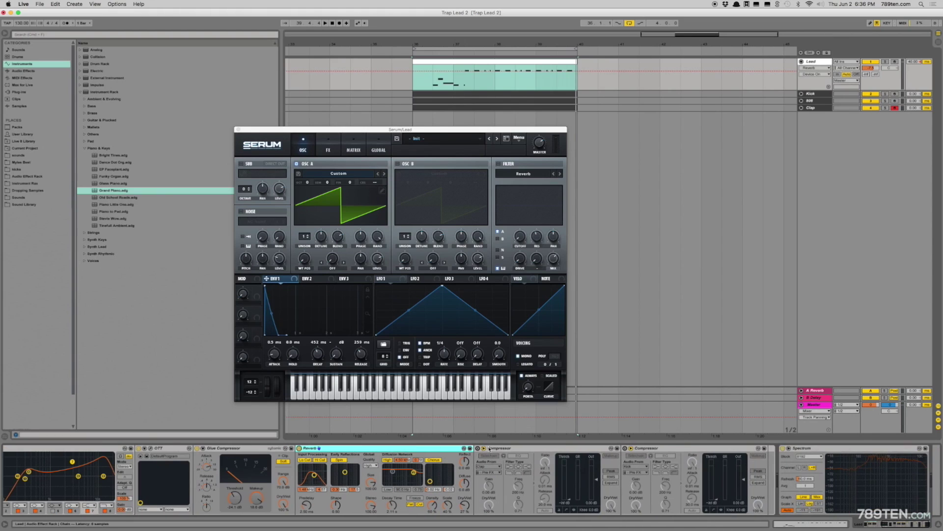
left_click(499, 456)
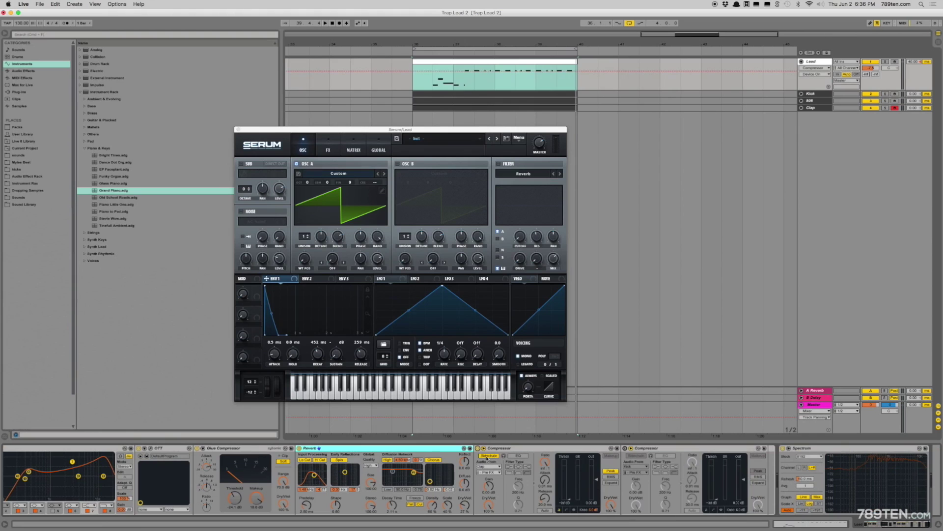
left_click(810, 108)
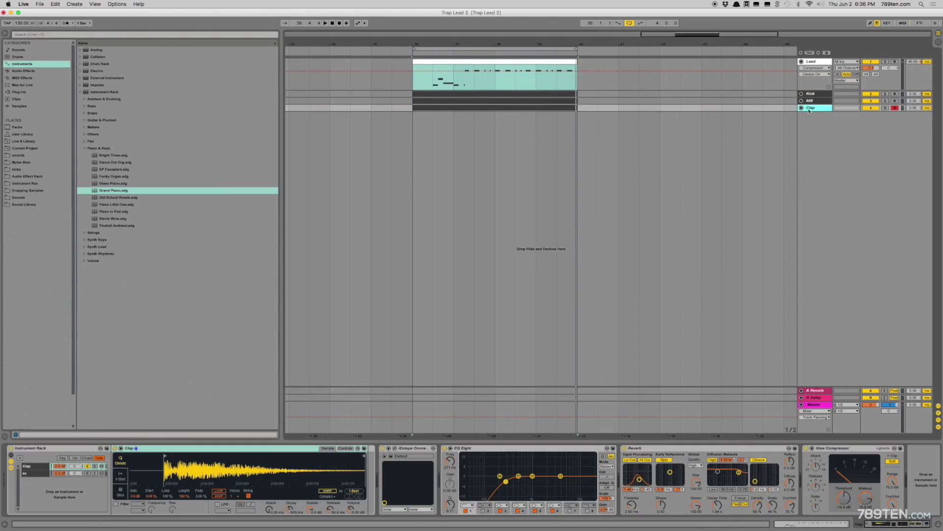
left_click(812, 63)
left_click(501, 448)
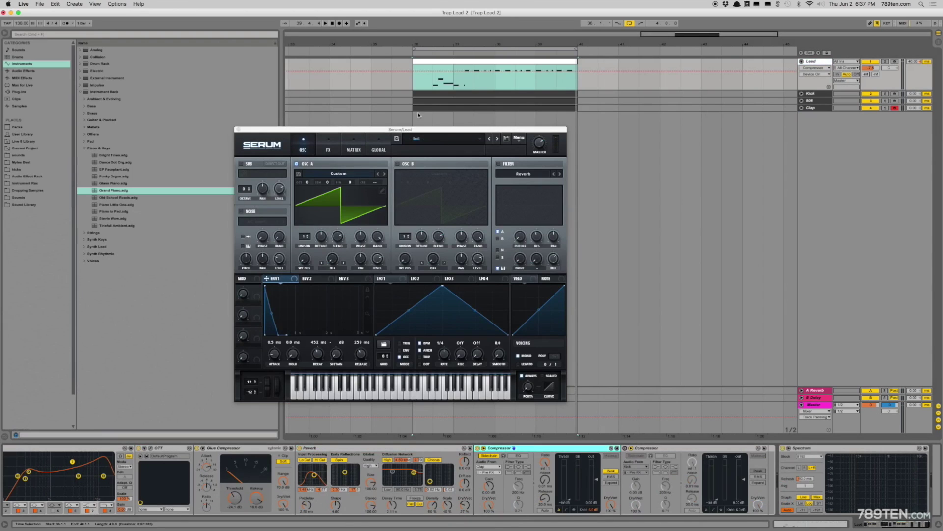
Step: Turn on the second Compressor and compare the beat with it off and on during playback
left_click(626, 449)
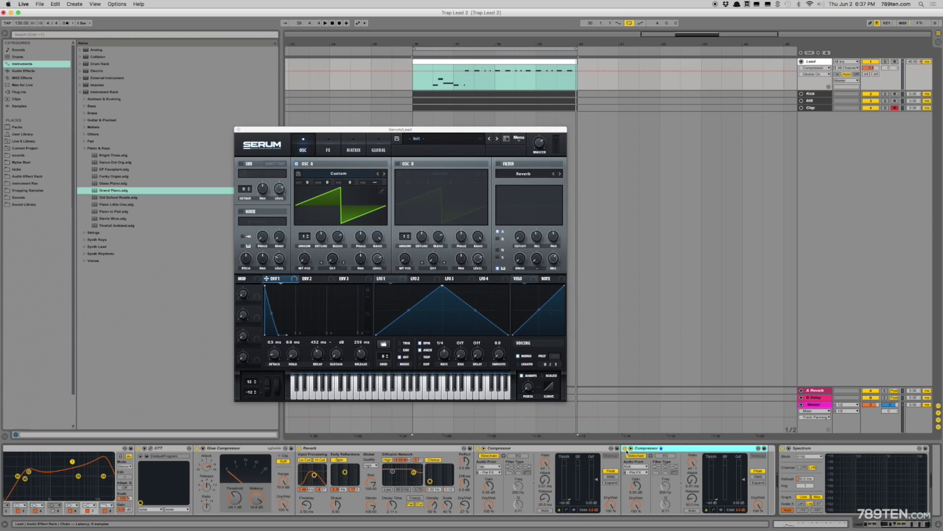
left_click(625, 448)
key("space")
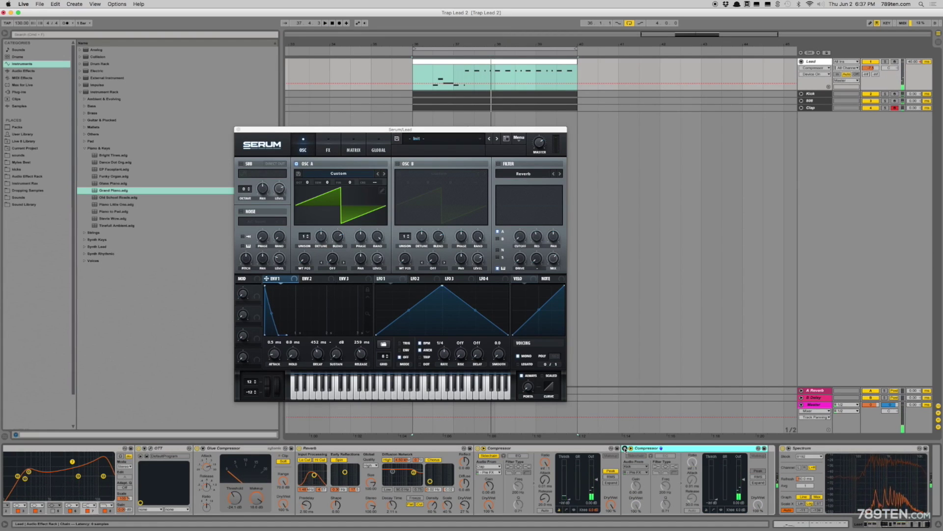
left_click(625, 448)
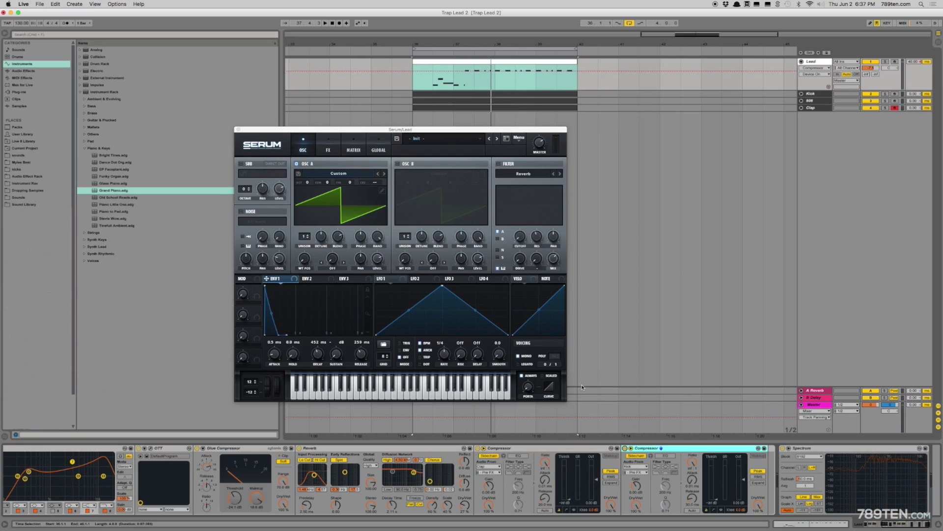
left_click(440, 88)
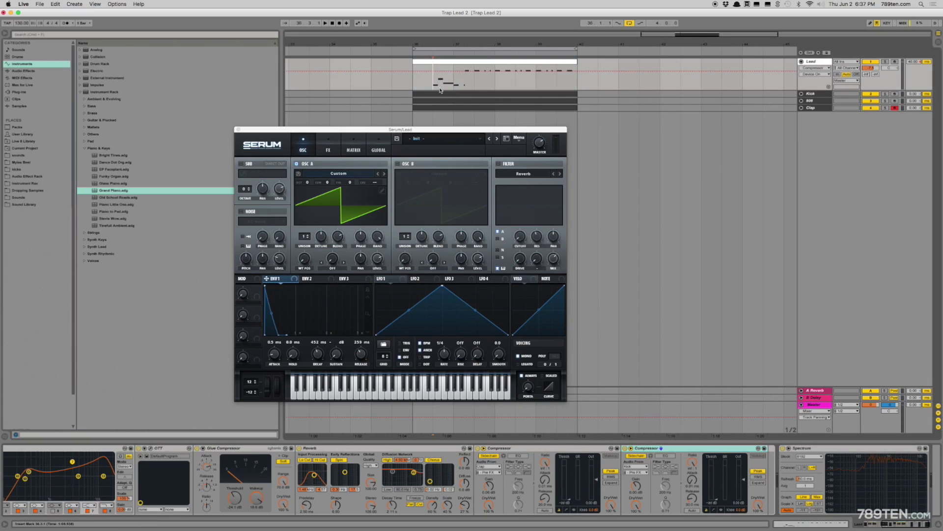
left_click(416, 86)
key("space")
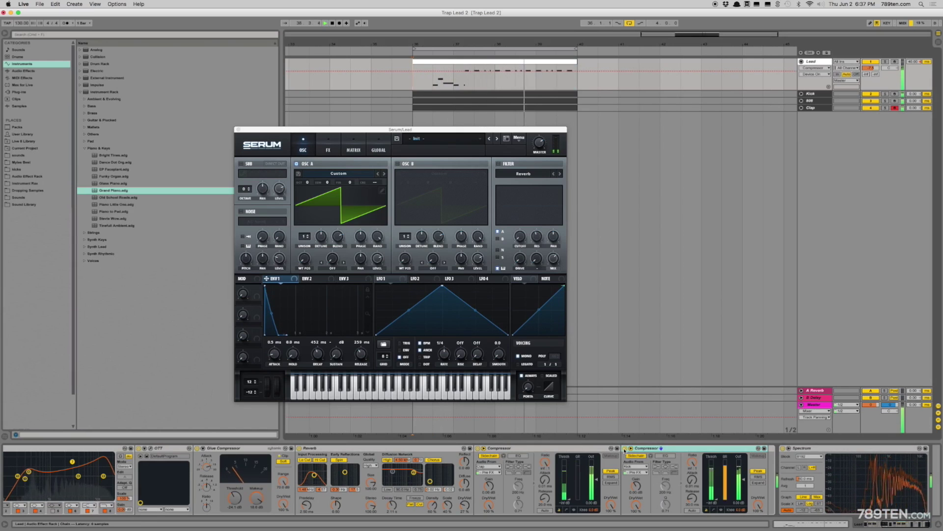
key("space")
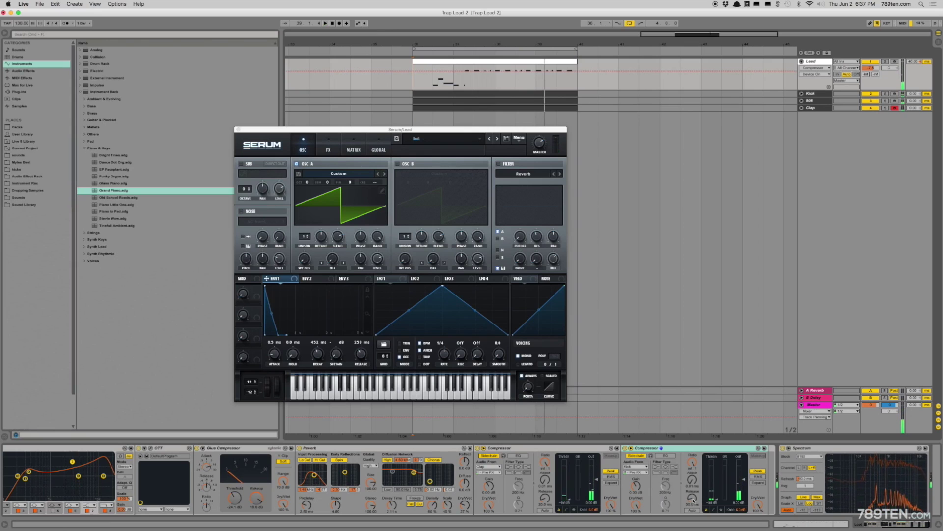
Step: Lengthen the second Compressor's release time and play the beat to hear the stronger ducking
left_click_drag(694, 501, 695, 493)
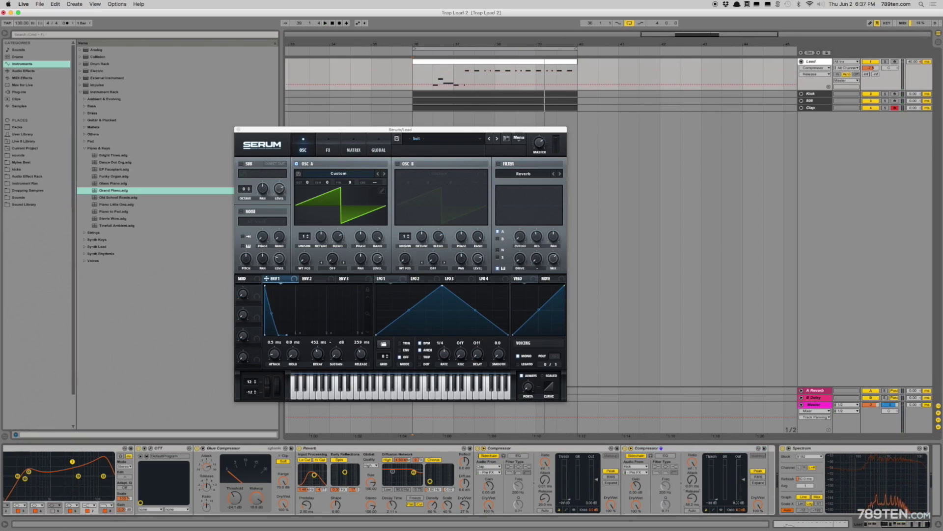
key("space")
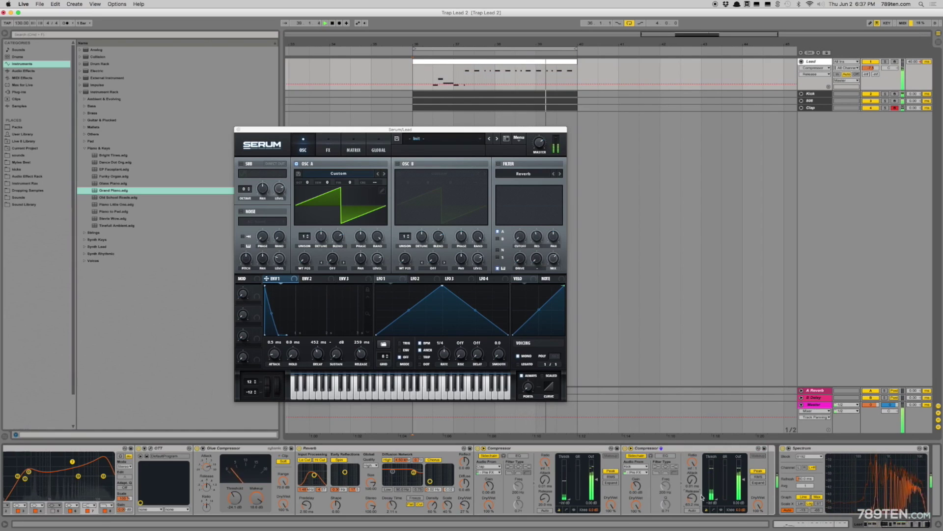
key("space")
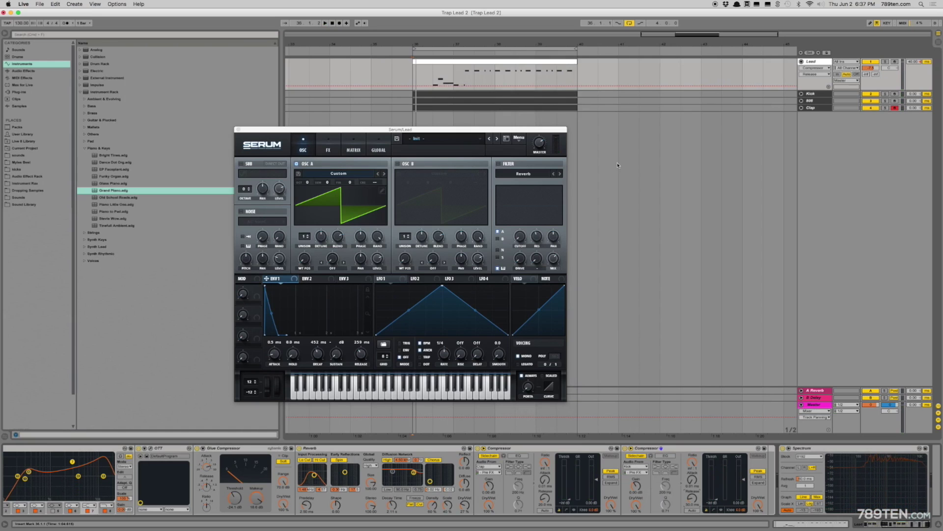
Step: Close the Serum window and open the Lead clip to show its notes and pitch bend envelope
left_click_drag(410, 131, 425, 132)
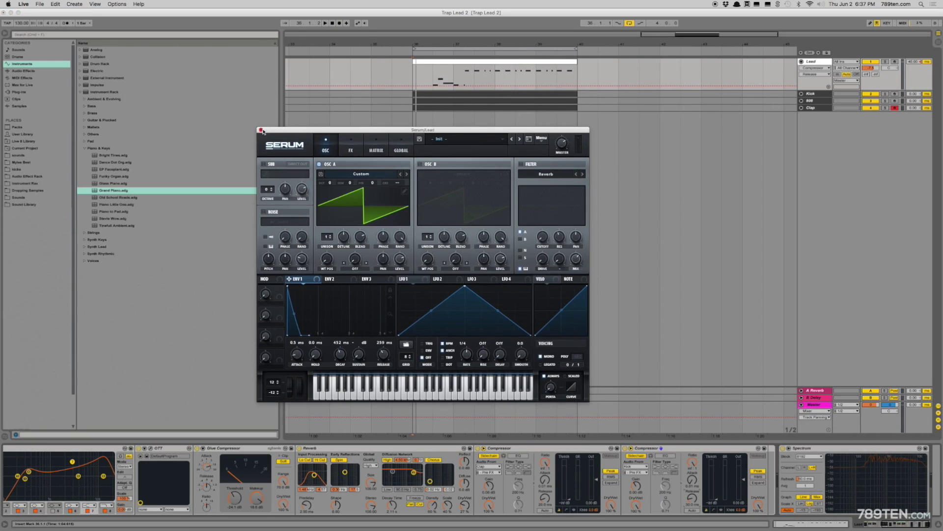
left_click(261, 130)
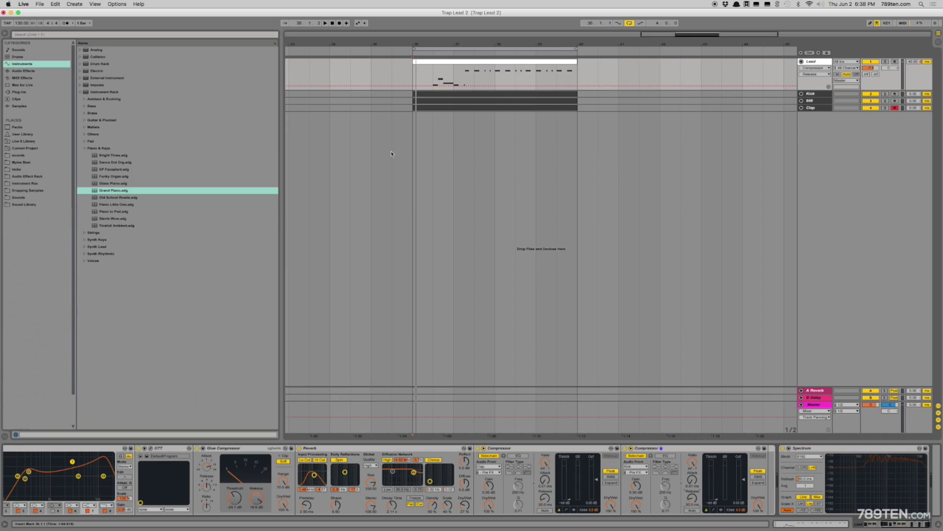
double_click(453, 63)
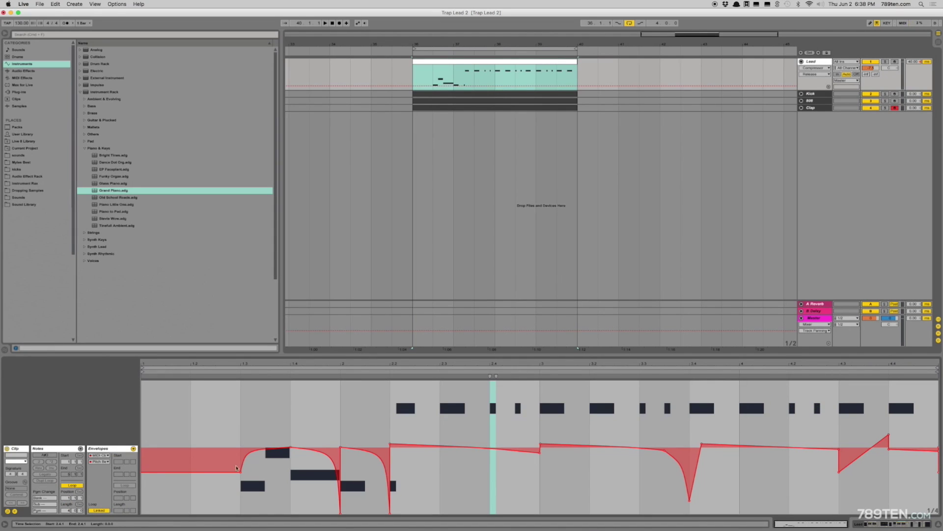
Step: Audition the loop with the Lead clip's pitch bend envelope deleted, and undo the deletion
key("super+a")
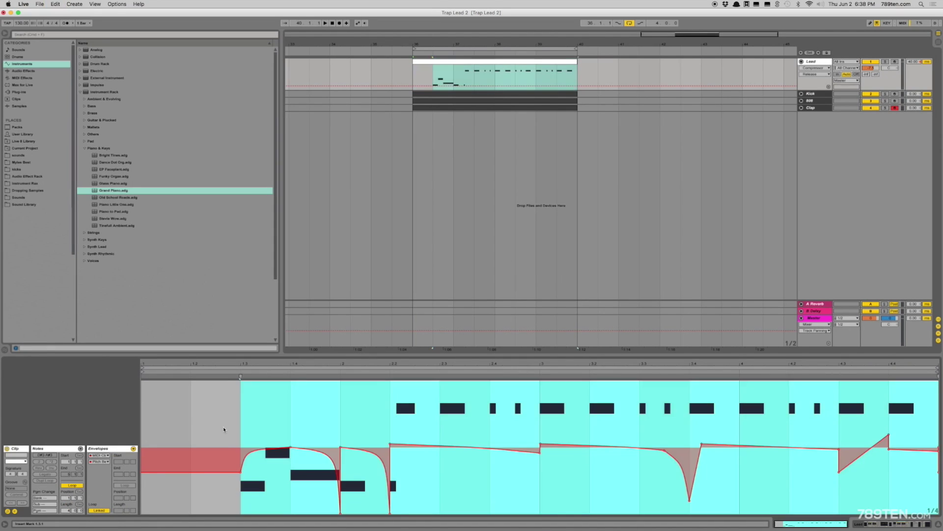
key("Delete")
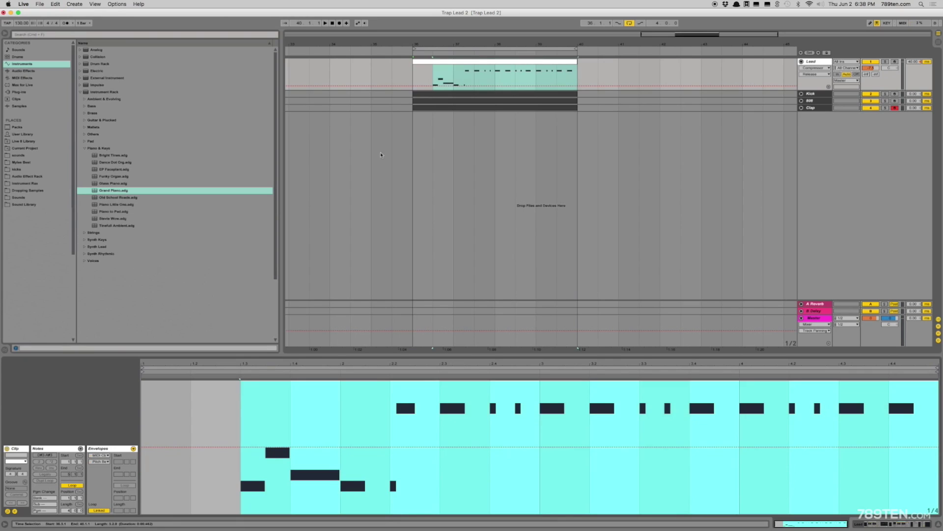
left_click(503, 64)
key("space")
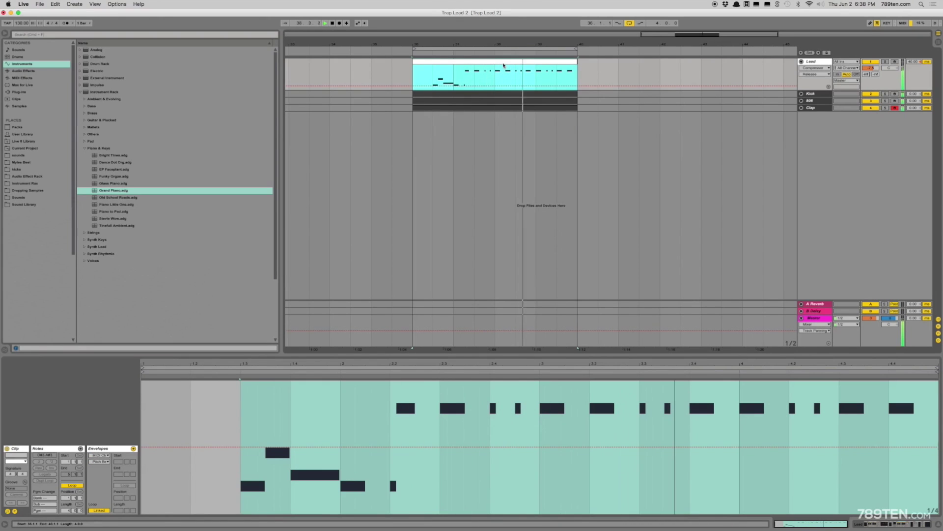
key("space")
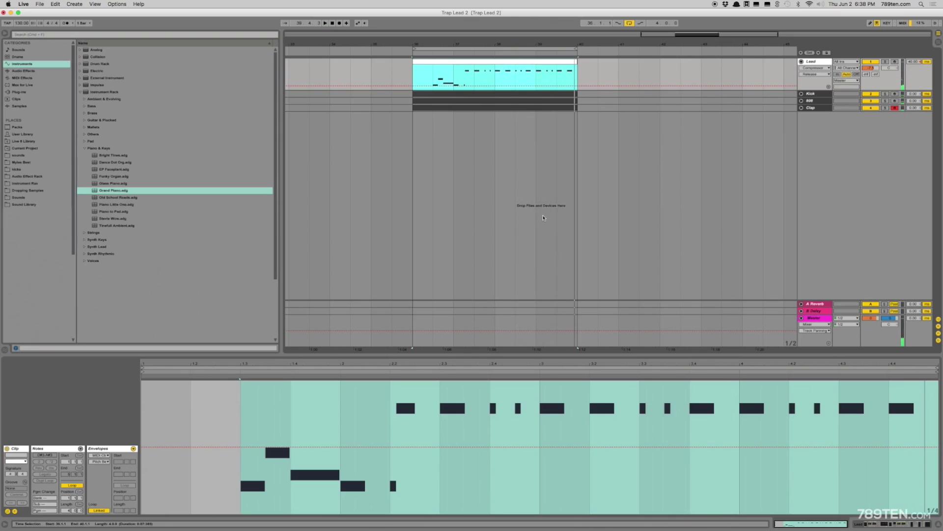
key("super+z")
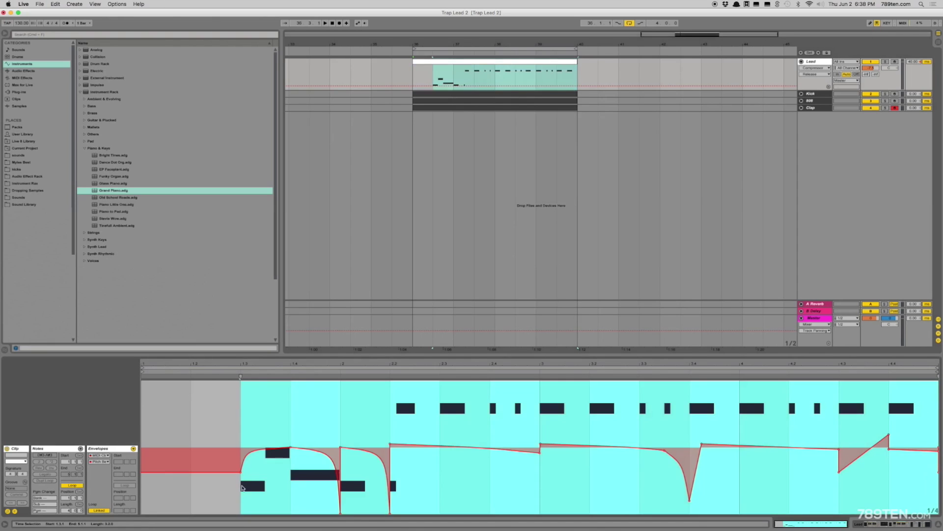
left_click(268, 406)
Step: Review the Lead track's device chain back to Serum and return to the clip's pitch bend envelope
key("shift+Tab")
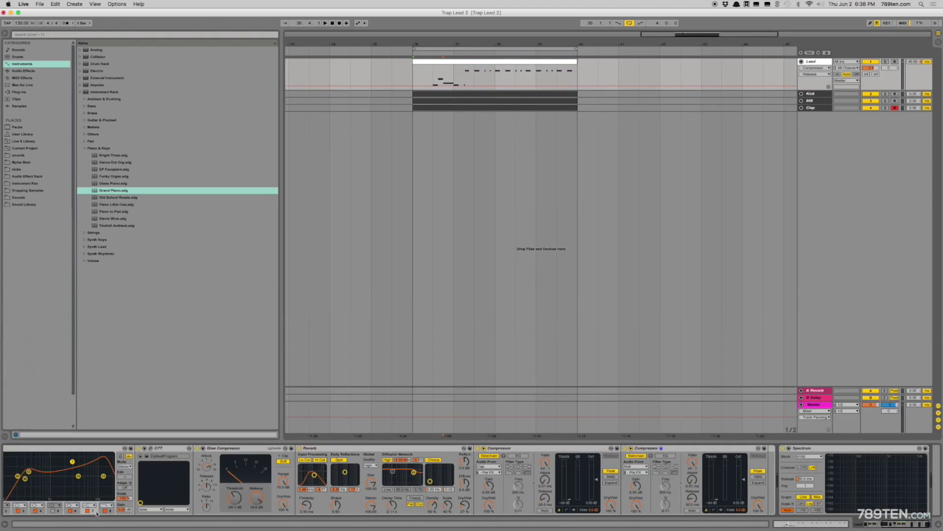
scroll(117, 489, "left", 10)
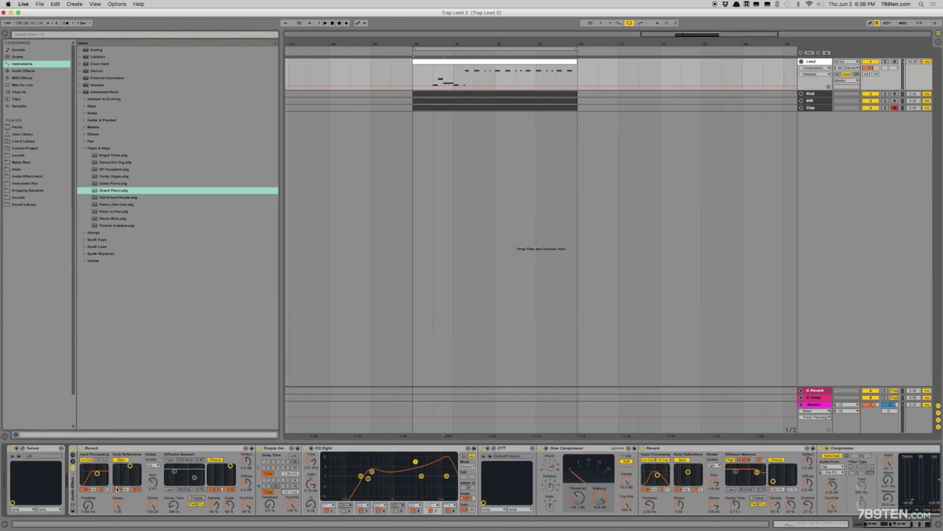
key("shift+Tab")
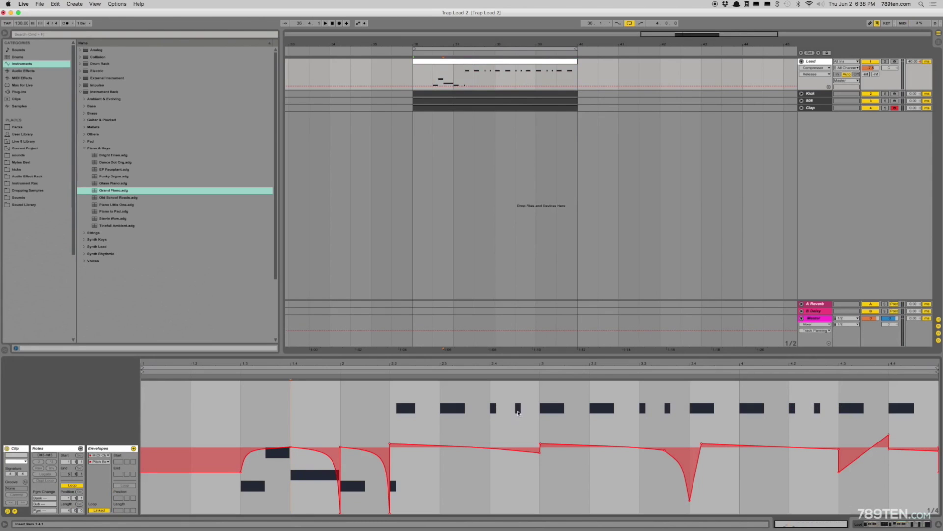
Step: Select the Lead clip's envelope range from 2.2 to 3 to point out the bend beneath the first high notes
left_click(386, 419)
left_click_drag(386, 419, 538, 427)
left_click_drag(400, 434, 545, 425)
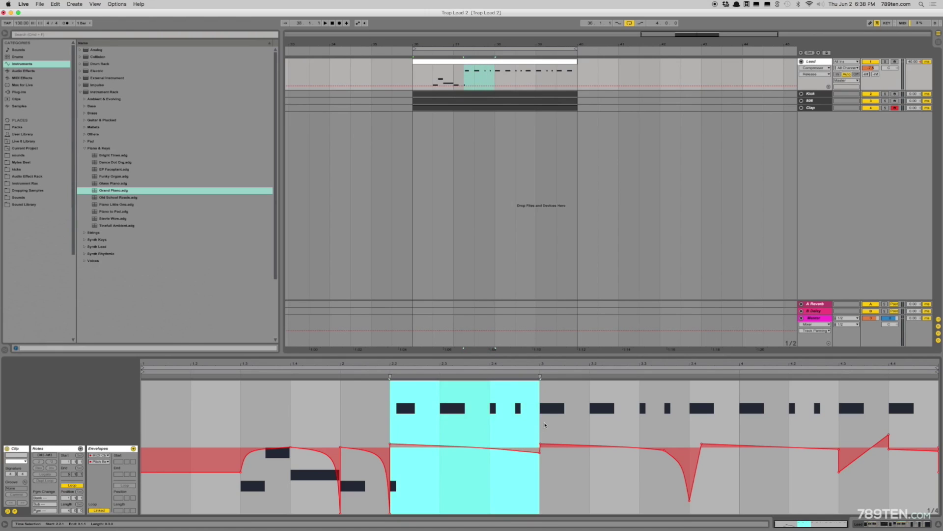
Step: Point out the bends at 2.4 and 4.3 in the Lead clip's envelope and return to the track's device chain
left_click(492, 429)
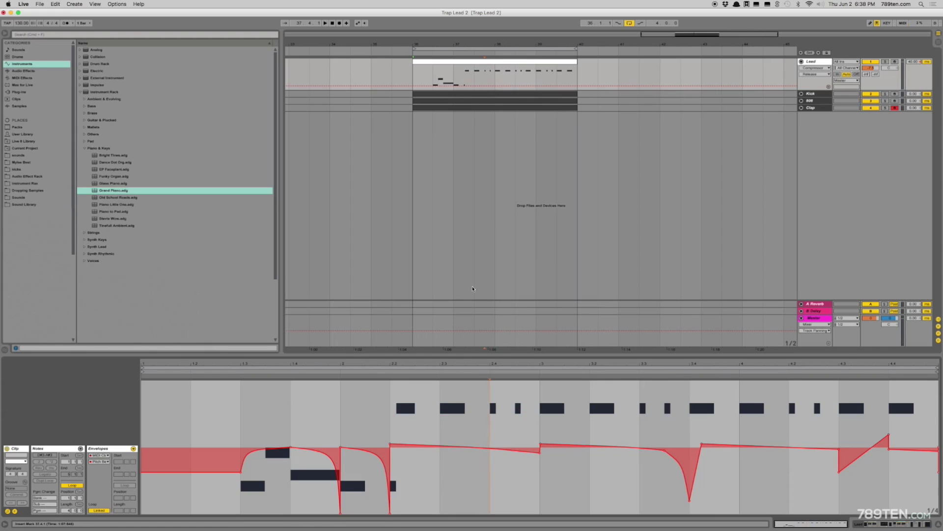
left_click(839, 428)
left_click(445, 76)
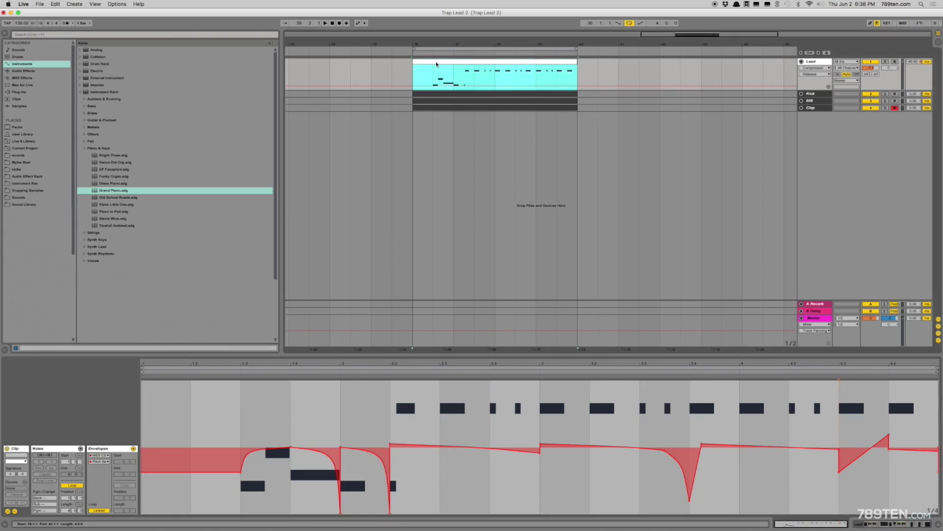
key("shift+Tab")
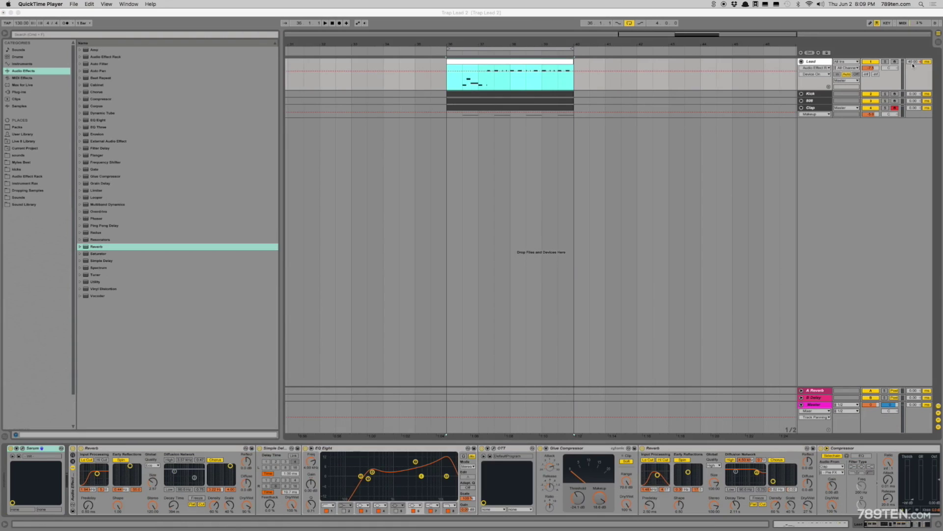
Step: Reset the Lead track's delay to 0 ms and switch the track delay display off and back on
left_click(511, 64)
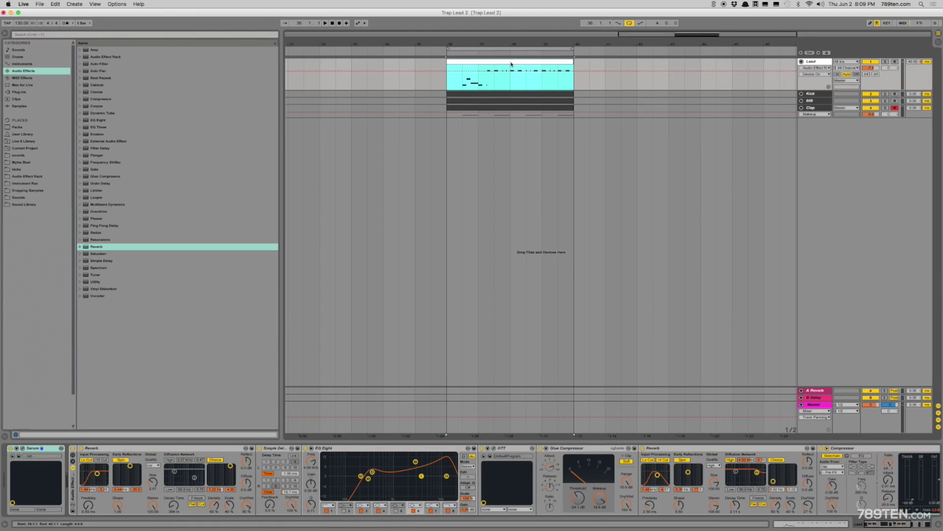
left_click(914, 62)
key("Delete")
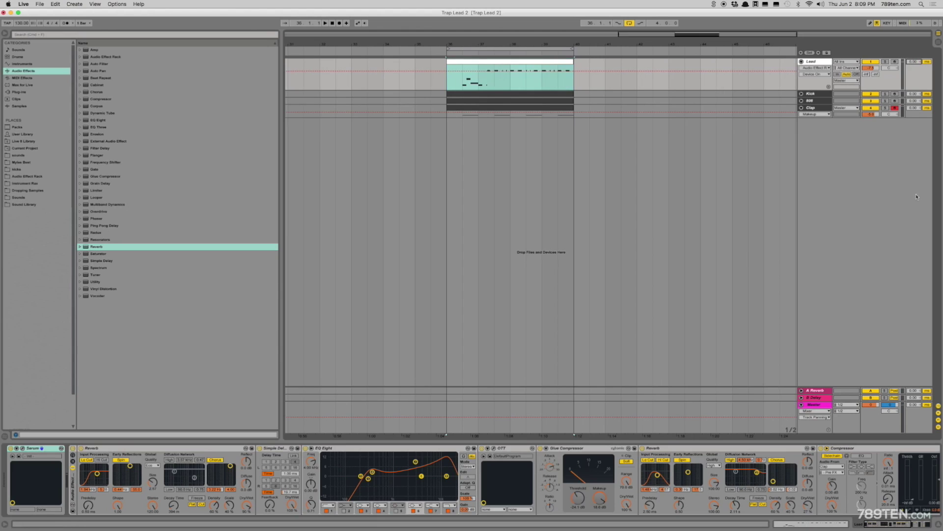
left_click(939, 427)
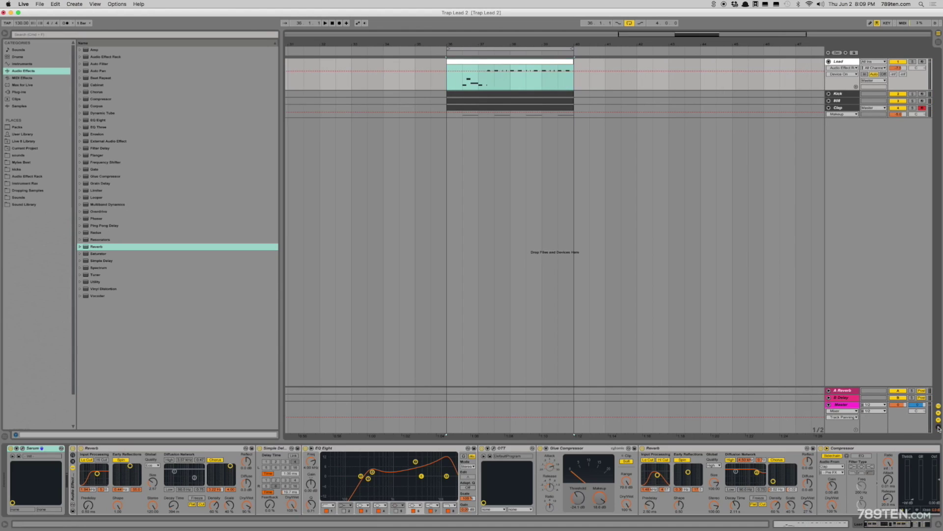
left_click(939, 427)
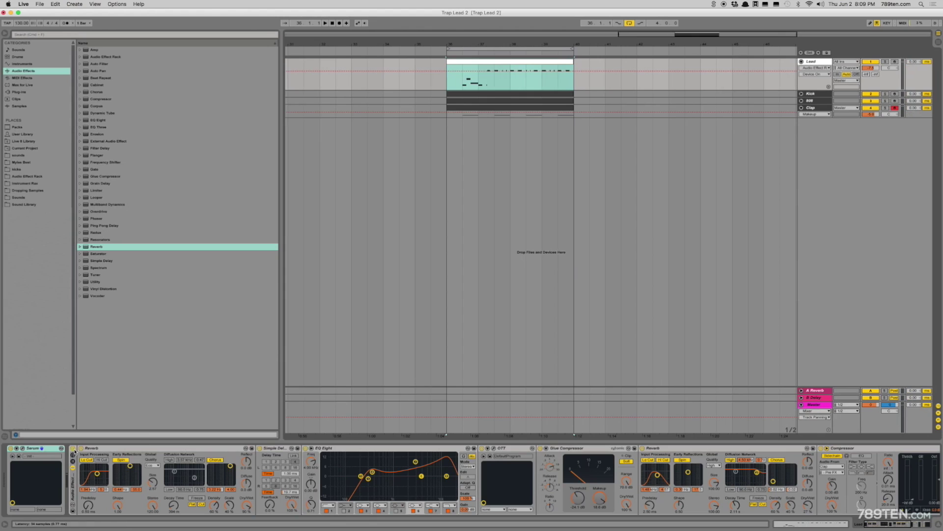
Step: Bypass the Lead track's audio effect rack and audition the loop from the Lead clip's start
left_click(73, 448)
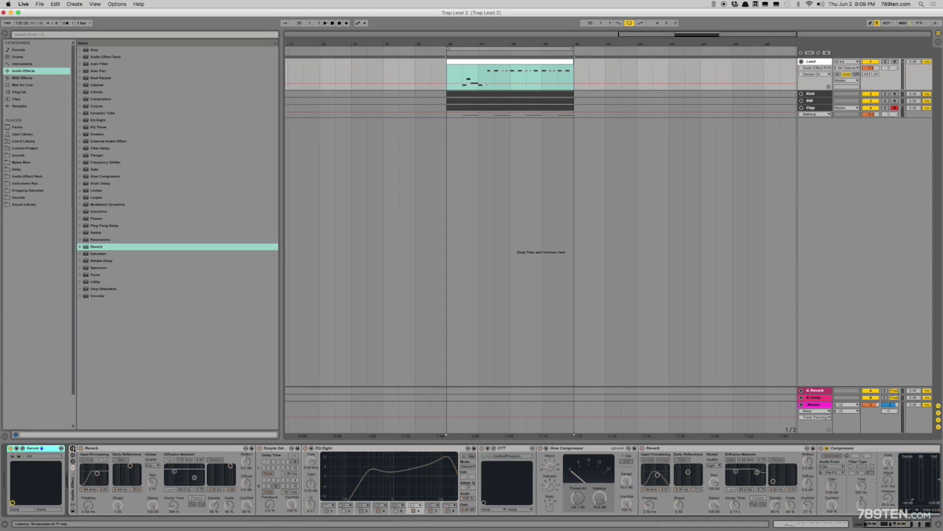
left_click(473, 62)
key("super+2")
key("space")
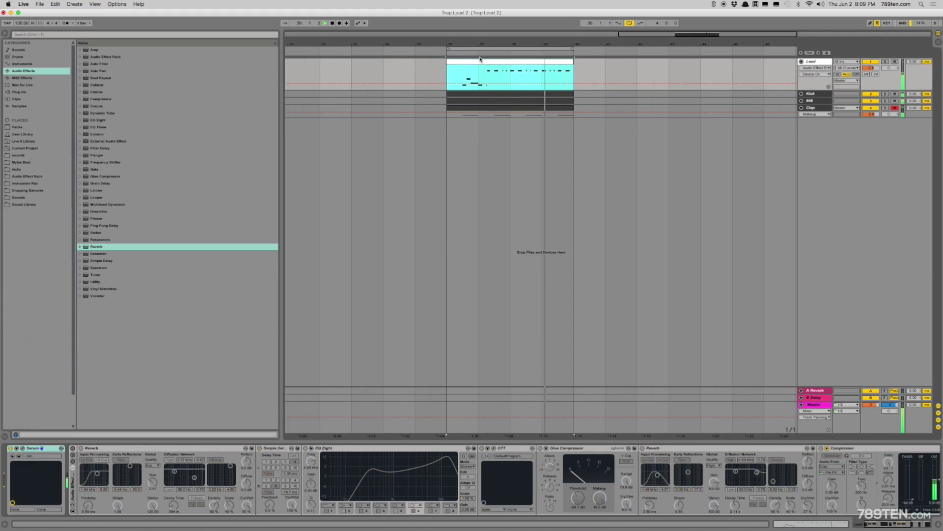
key("space")
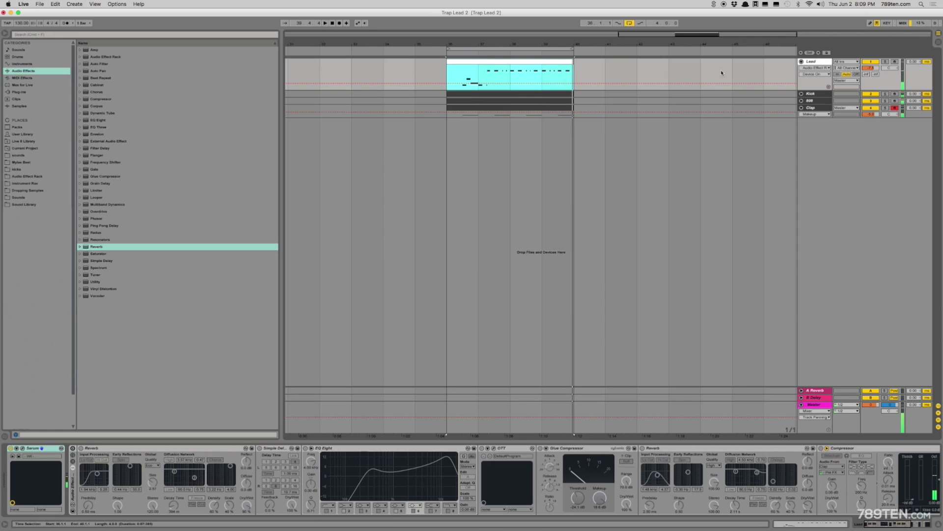
Step: Set the Lead track's delay to 40 ms and audition the loop with the effect rack bypassed
left_click(913, 62)
type("40")
key("Return")
key("space")
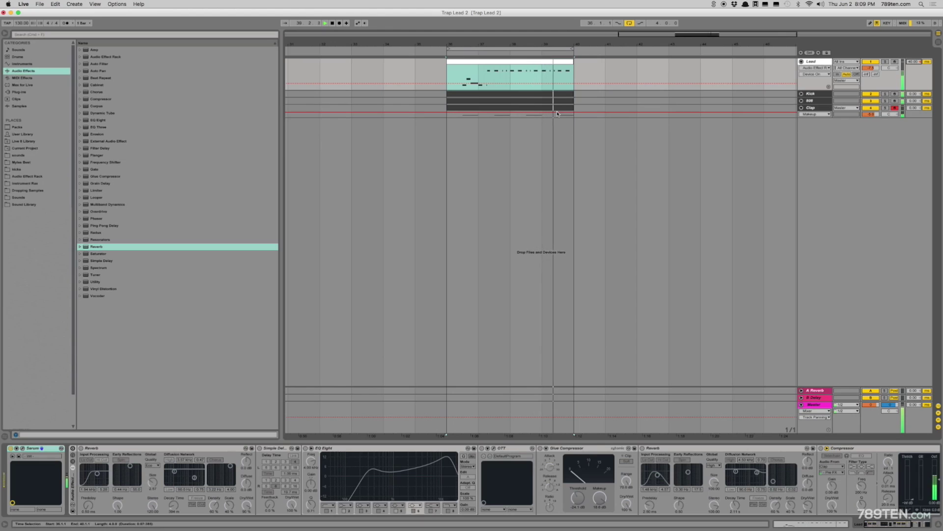
key("space")
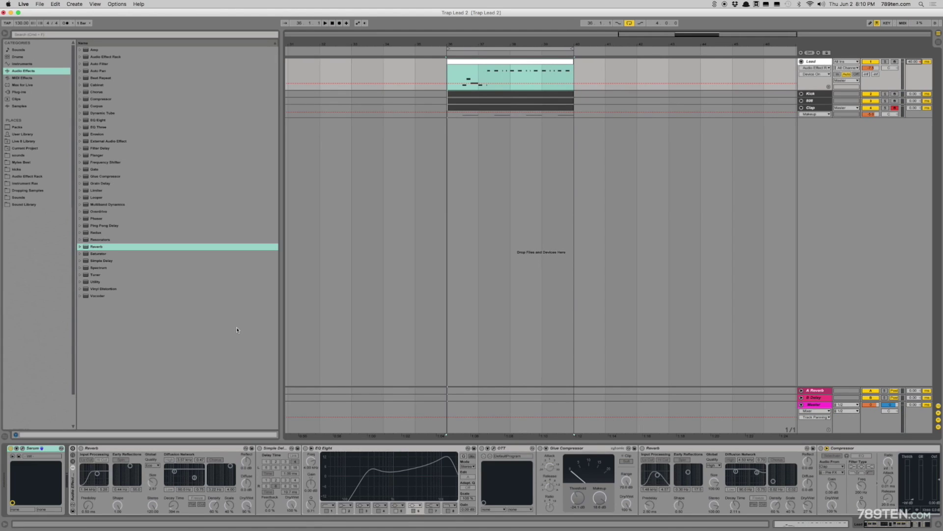
Step: Re-enable the effect rack and audition the loop with the Lead track's delay reset to 0 ms and restored to 40 ms
left_click(63, 456)
left_click_drag(490, 45, 520, 47)
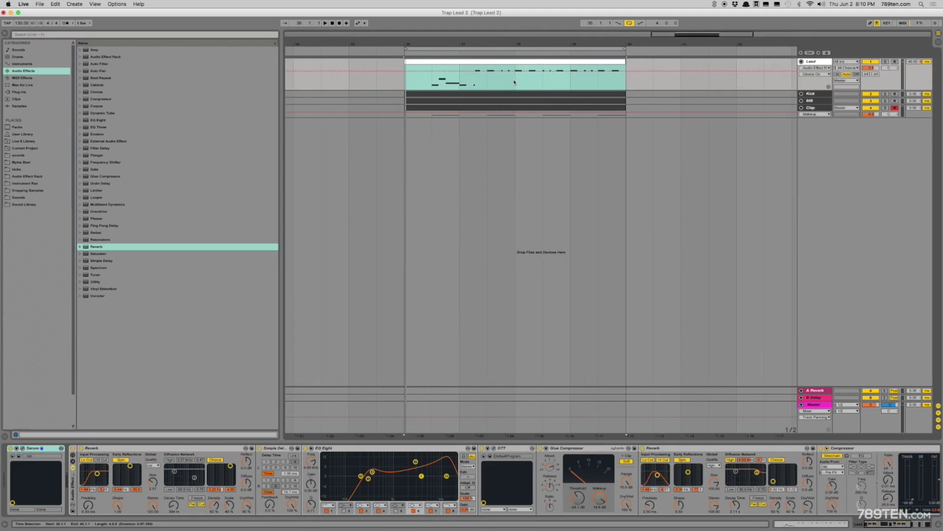
key("space")
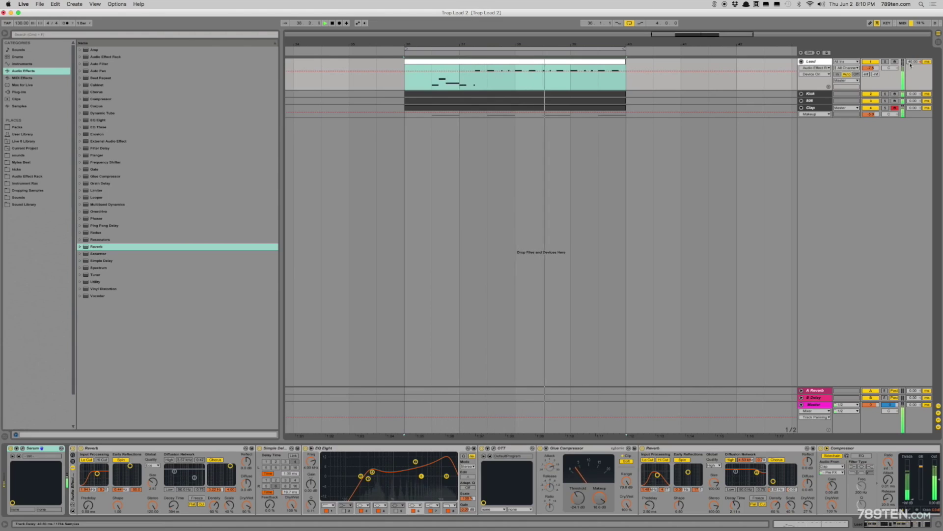
key("Return")
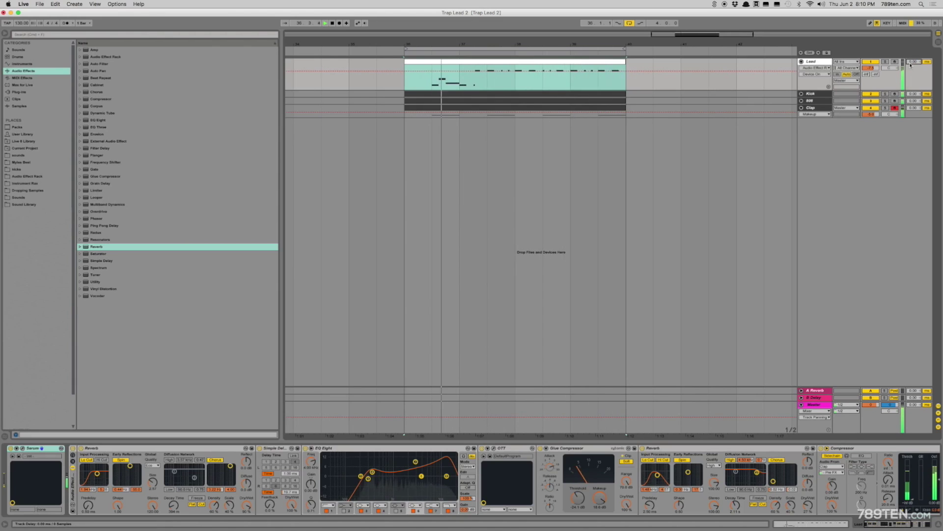
type("40")
key("Return")
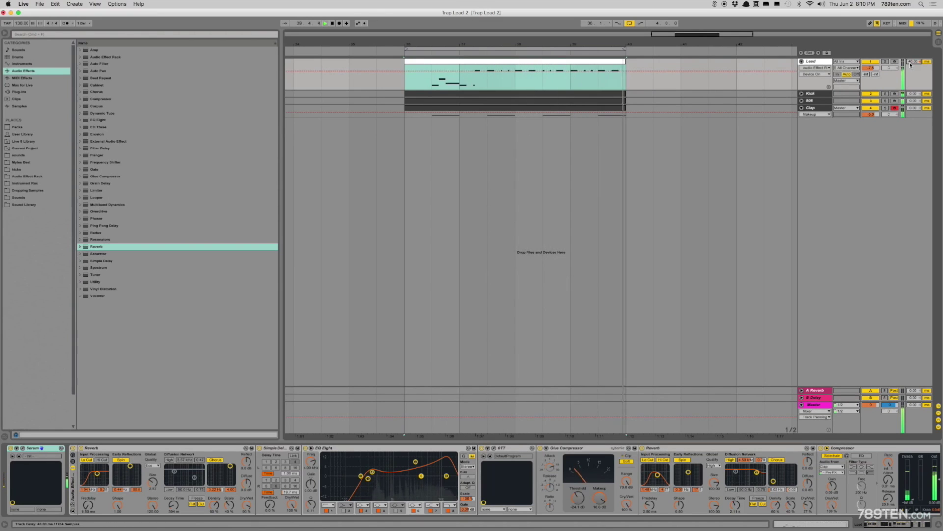
key("space")
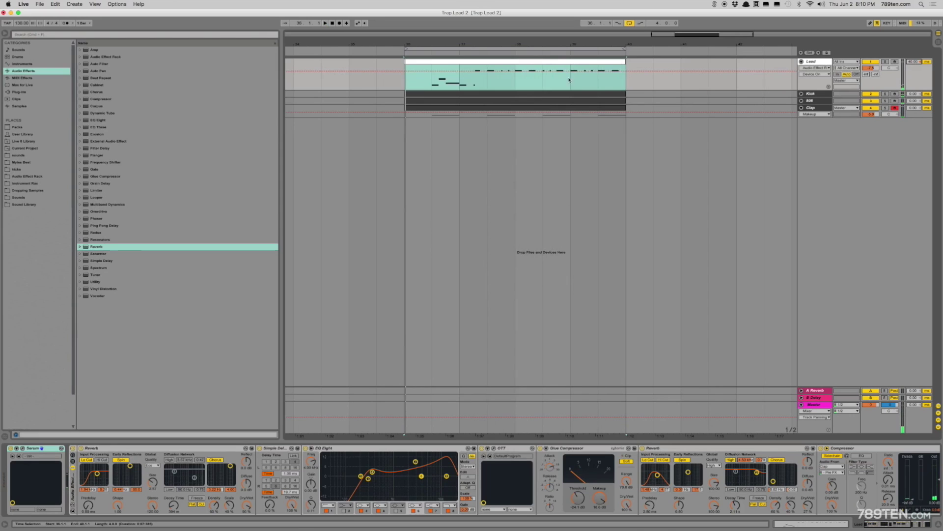
Step: Mark sections of the Lead clip's high notes and reopen the clip to show its notes and pitch bend envelope
left_click_drag(501, 85, 599, 83)
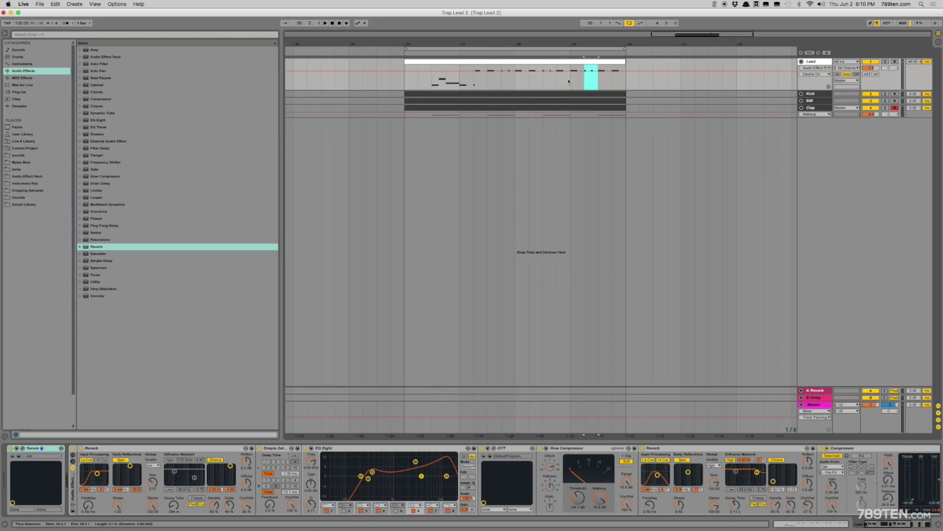
left_click(501, 80)
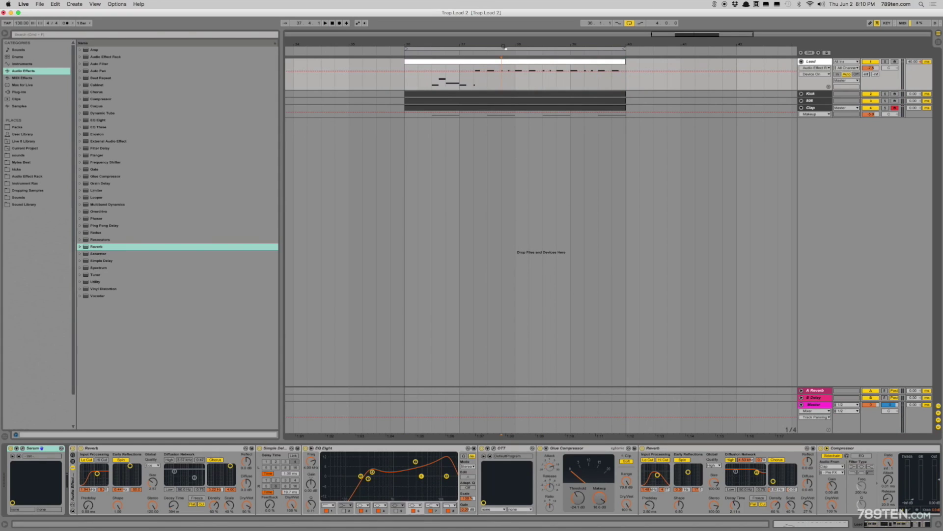
key("plus")
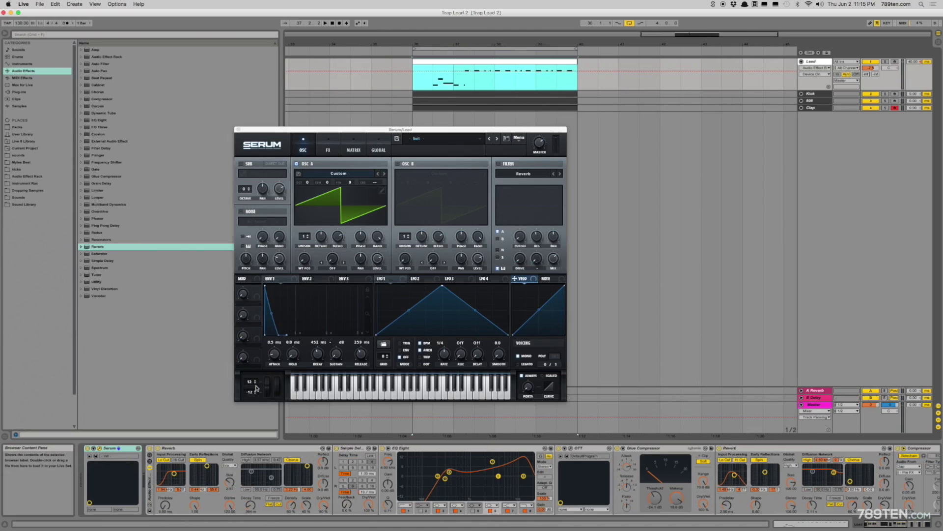
double_click(470, 63)
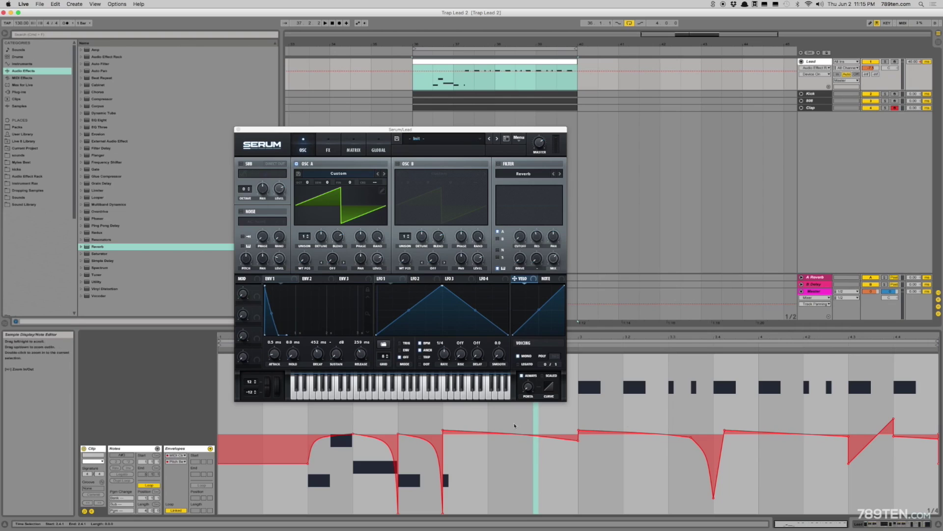